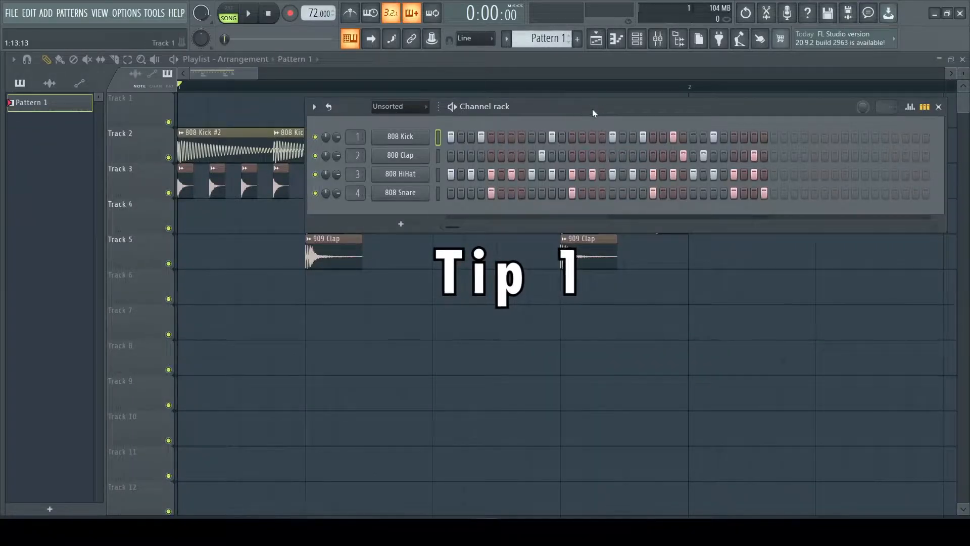
# View the 808 HiHat notes in the piano roll, enlarge the velocity lane and lower the velocities of several early notes by varying amounts.
pyautogui.moveTo(593, 108); pyautogui.dragTo(571, 108)
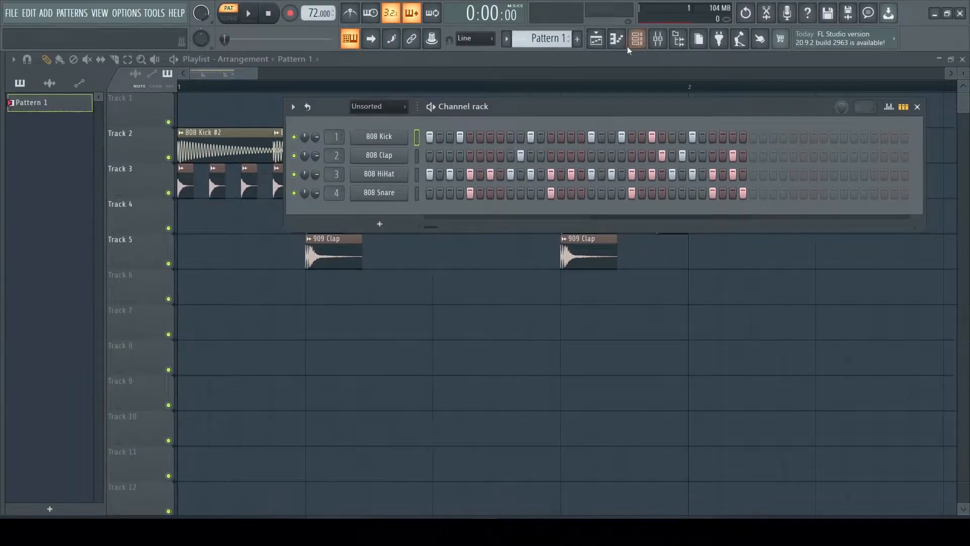
pyautogui.click(618, 41)
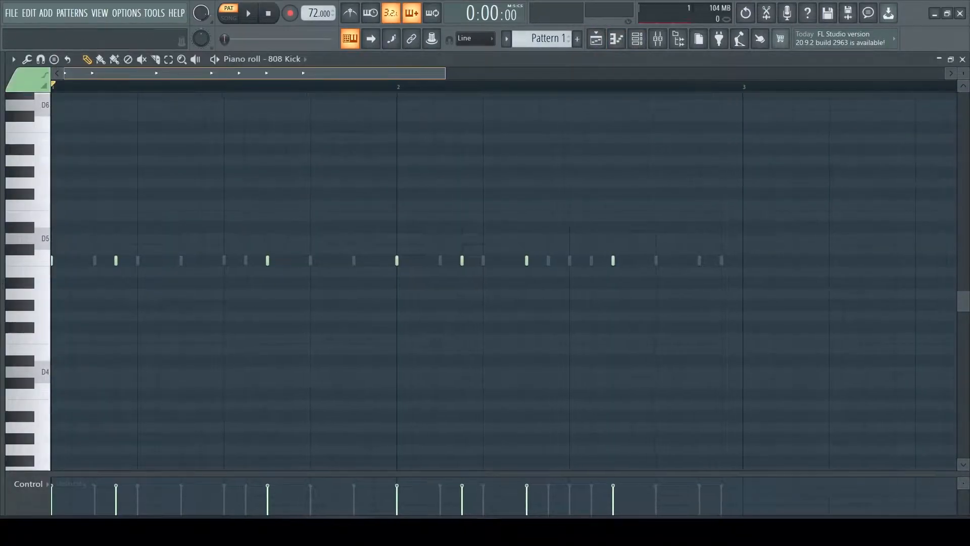
pyautogui.scroll(2, 407, 74)
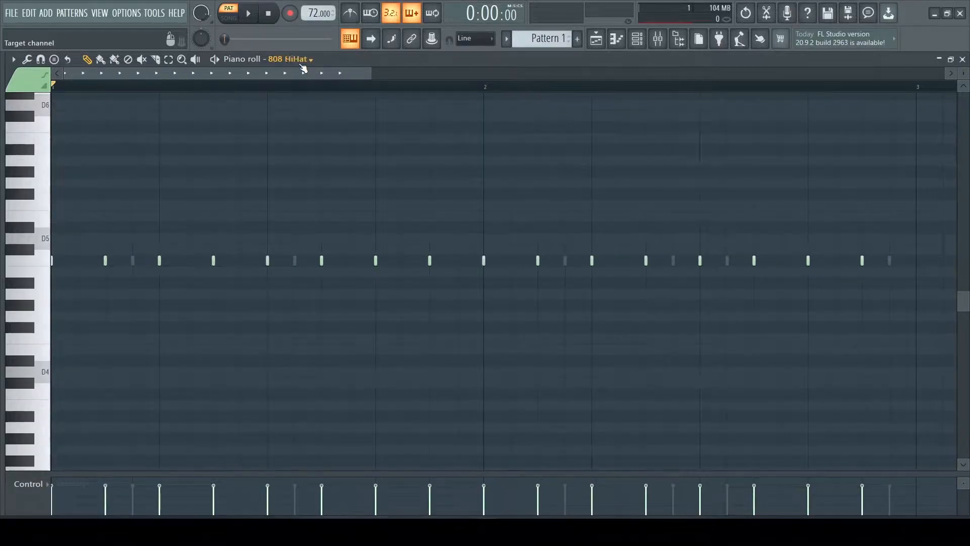
pyautogui.moveTo(410, 473); pyautogui.dragTo(332, 305)
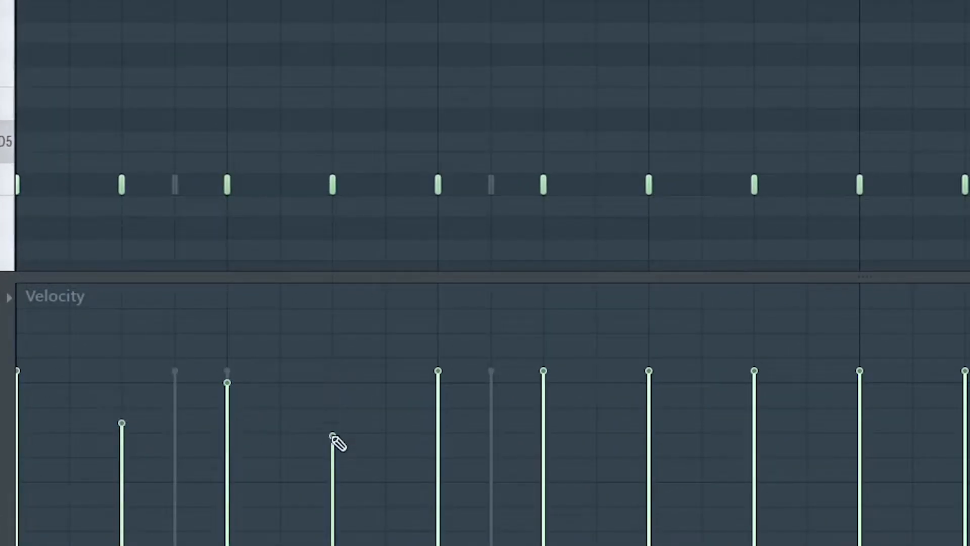
# Play the arrangement of the two Pattern 1 clips to hear the drum beat.
pyautogui.press('space')
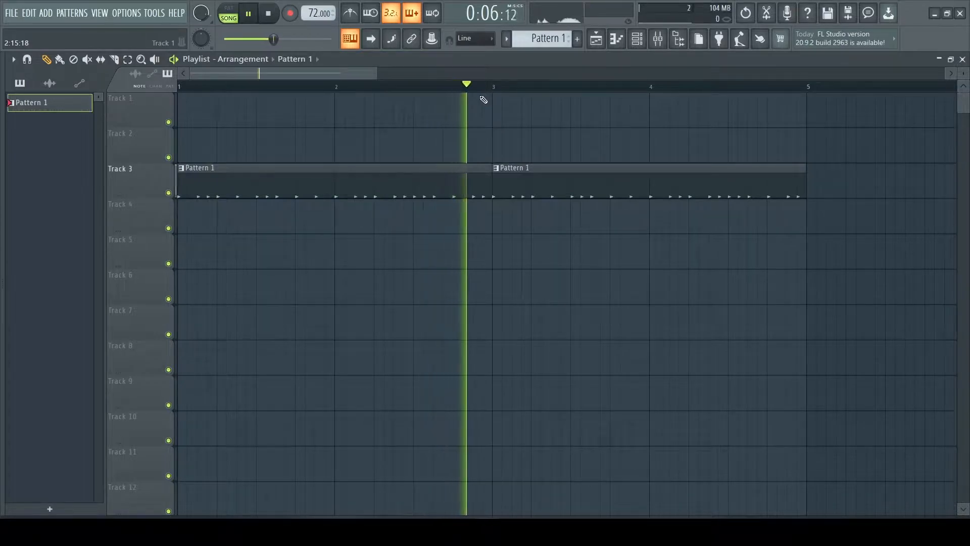
pyautogui.press('space')
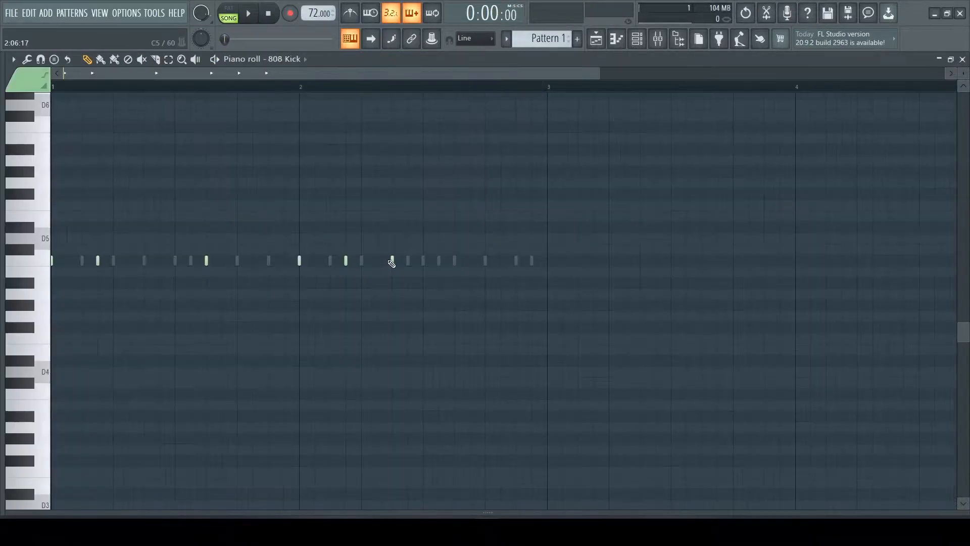
# Split Pattern 1 by channel in the playlist and spread the Snare, Kick, Clap and HiHat clips over Tracks 3 to 6.
pyautogui.click(598, 44)
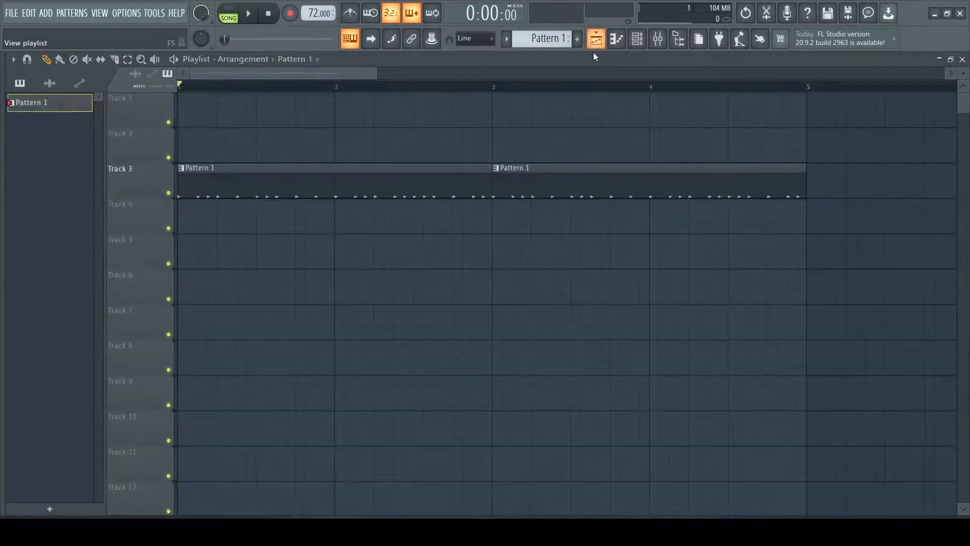
pyautogui.scroll(1, 488, 92)
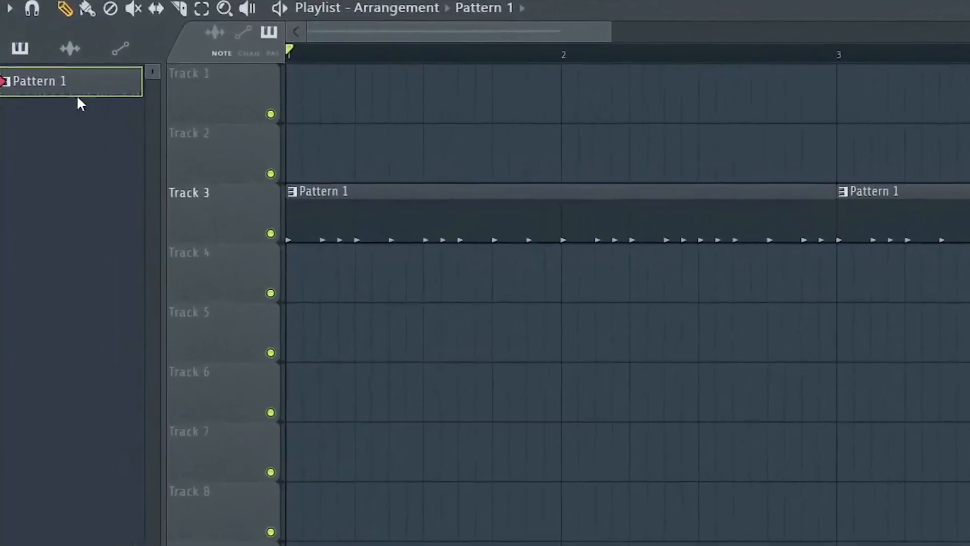
pyautogui.rightClick(78, 85)
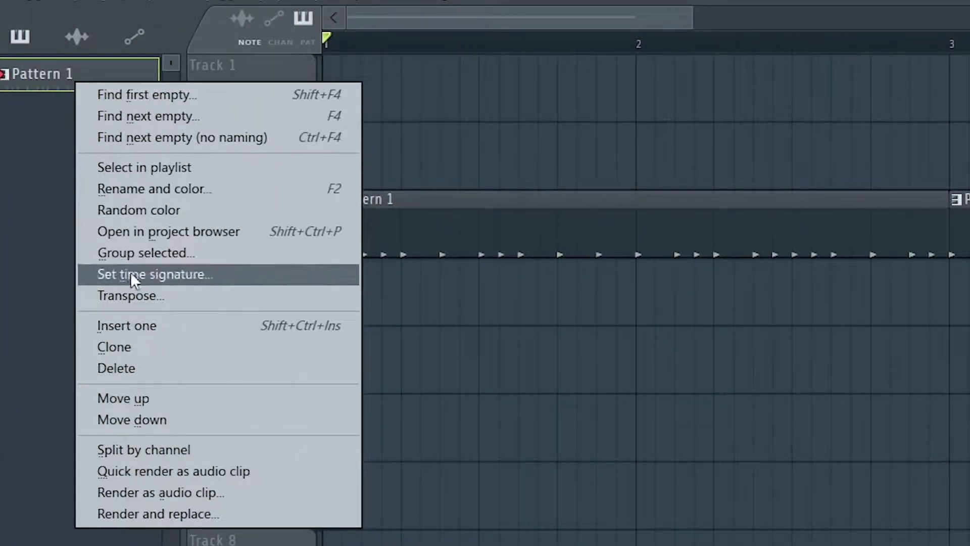
pyautogui.click(157, 445)
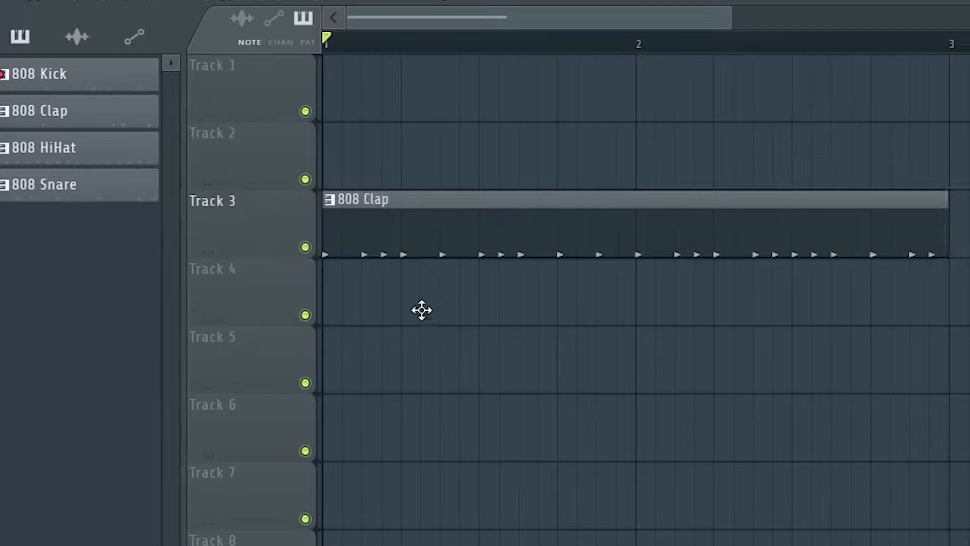
pyautogui.moveTo(422, 295); pyautogui.dragTo(396, 387)
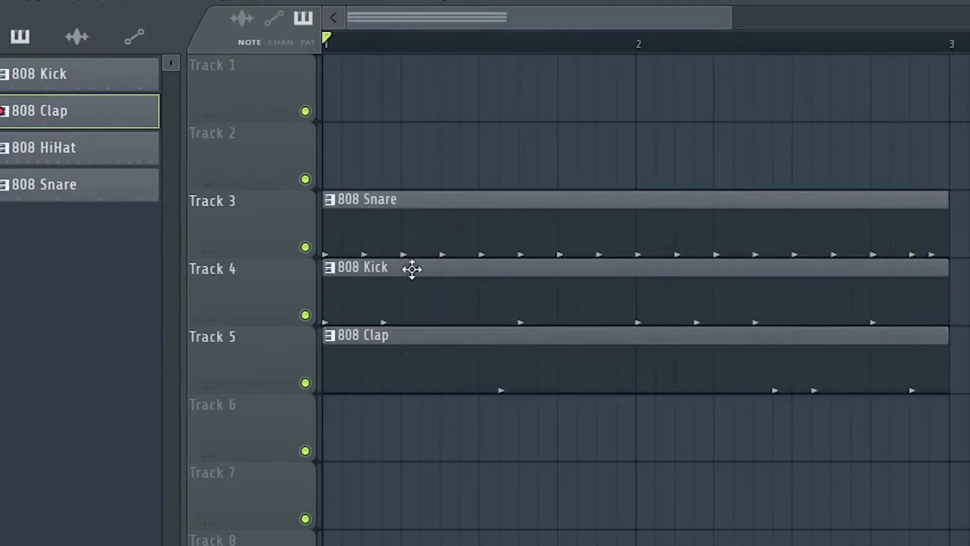
pyautogui.moveTo(416, 260); pyautogui.dragTo(377, 446)
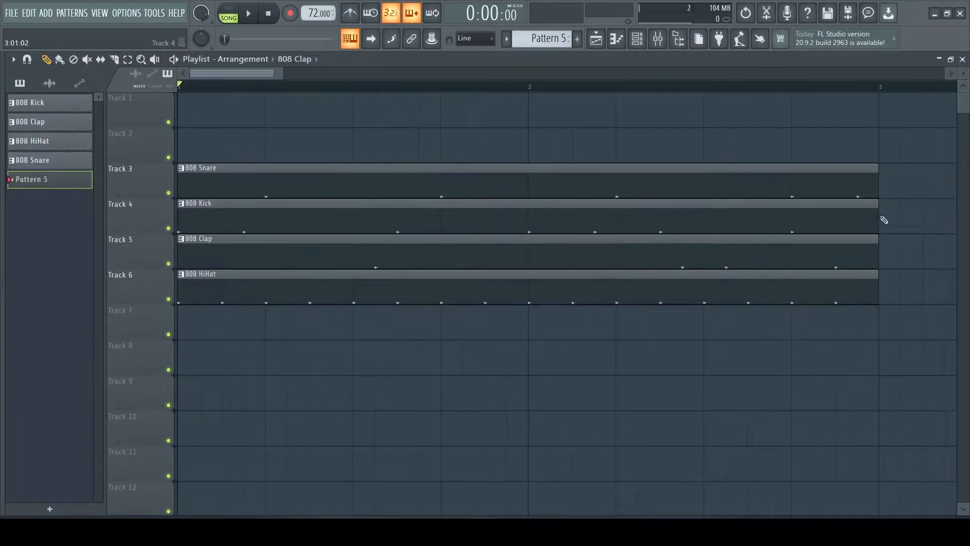
# Mute the 808 Kick track during playback and duplicate all four drum clips so the copies start at bar 3.
pyautogui.moveTo(876, 217)
pyautogui.mouseDown()
pyautogui.moveTo(634, 212)
pyautogui.moveTo(867, 212)
pyautogui.mouseUp()
pyautogui.click(169, 228)
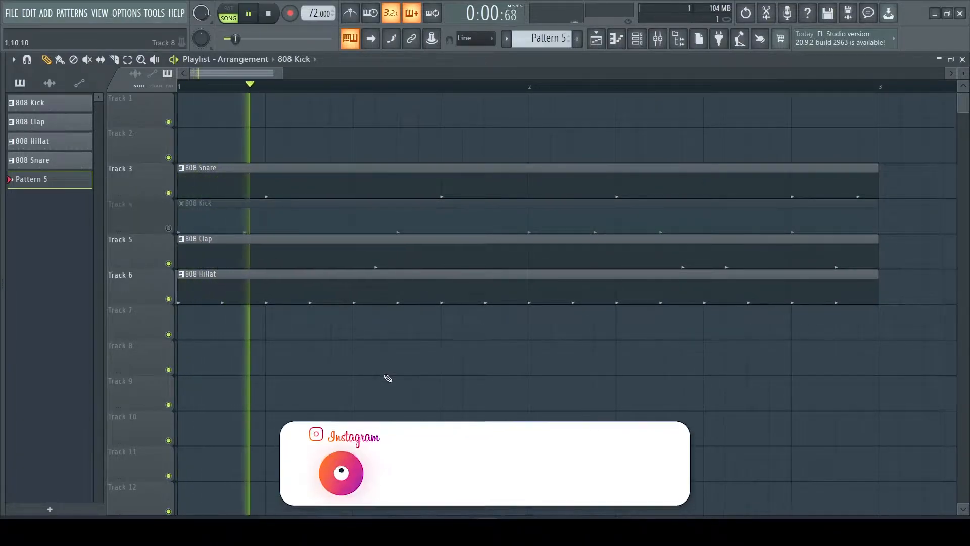
pyautogui.scroll(-2, 439, 241)
pyautogui.moveTo(760, 169); pyautogui.dragTo(606, 283)
pyautogui.moveTo(234, 202); pyautogui.dragTo(763, 200)
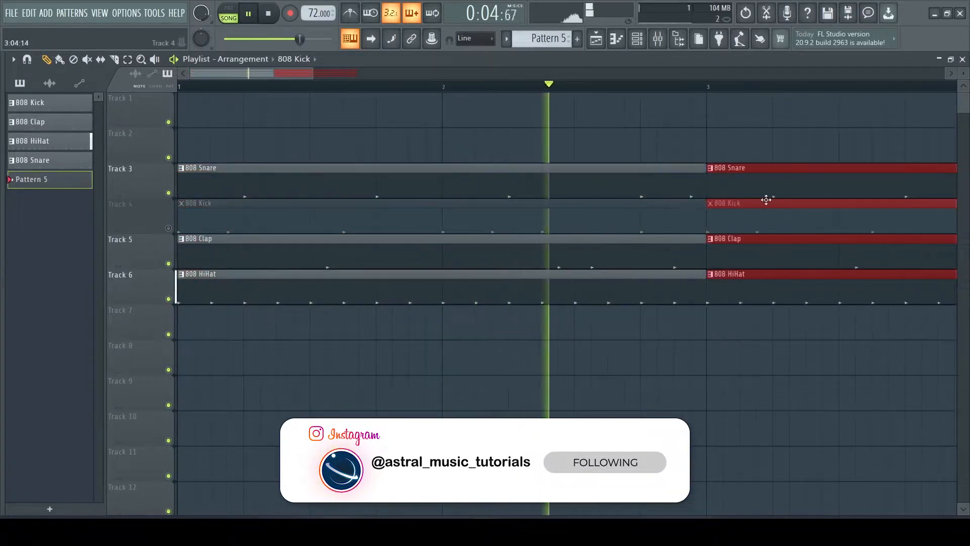
# Unmute the 808 Kick track while the arrangement plays.
pyautogui.click(169, 228)
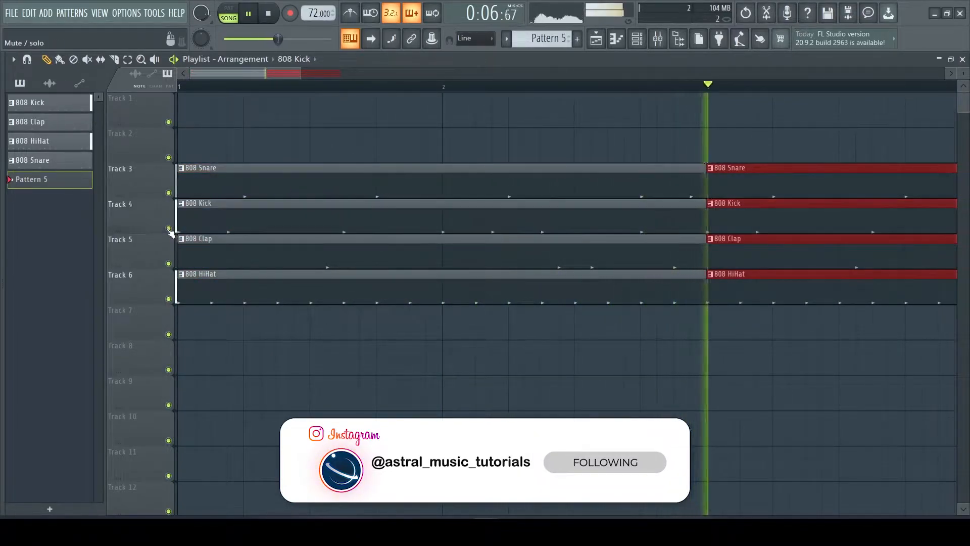
pyautogui.scroll(-2, 399, 223)
pyautogui.rightClick(393, 228)
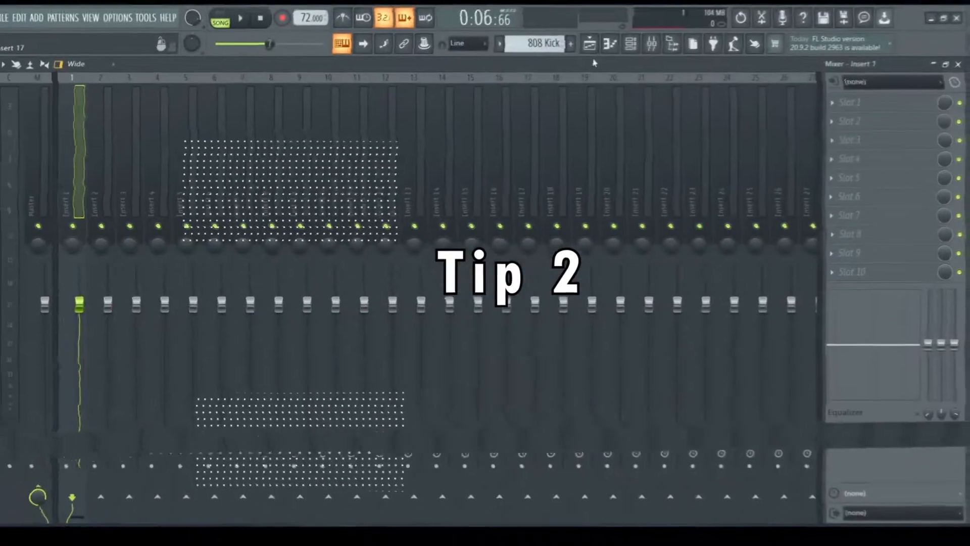
# Play the arrangement and check the drum levels on mixer Inserts 1 to 4.
pyautogui.press('space')
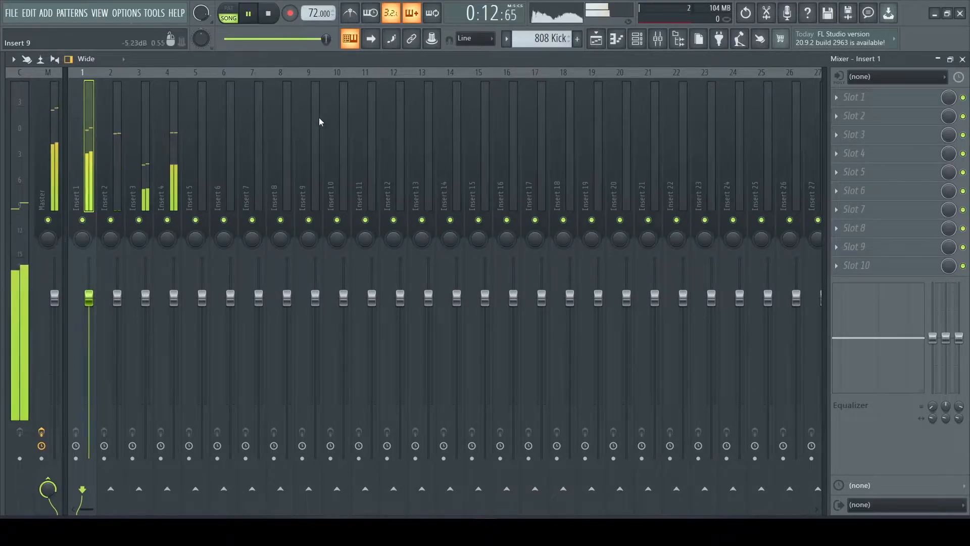
pyautogui.press('space')
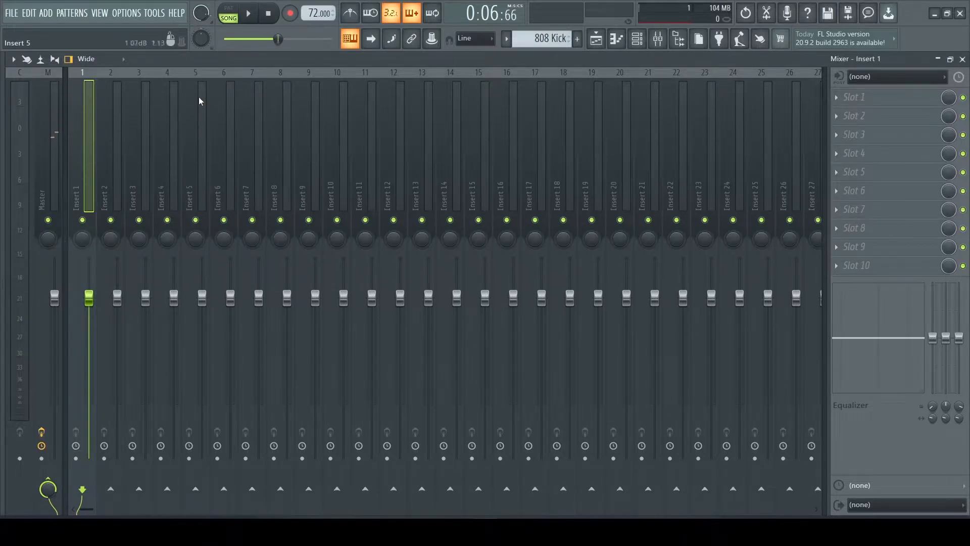
# Rename mixer Insert 5 as "bus".
pyautogui.rightClick(190, 154)
pyautogui.click(243, 84)
pyautogui.write('bus')
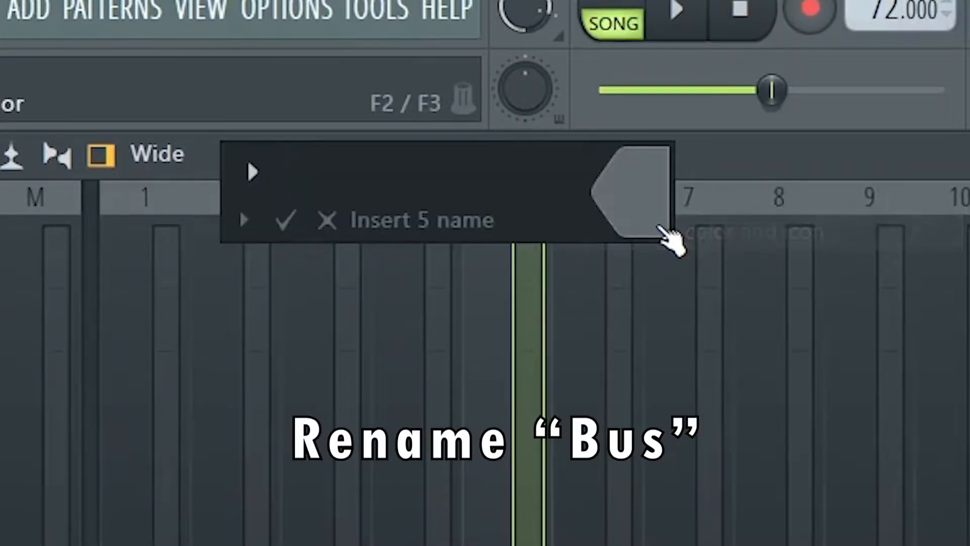
pyautogui.press('Return')
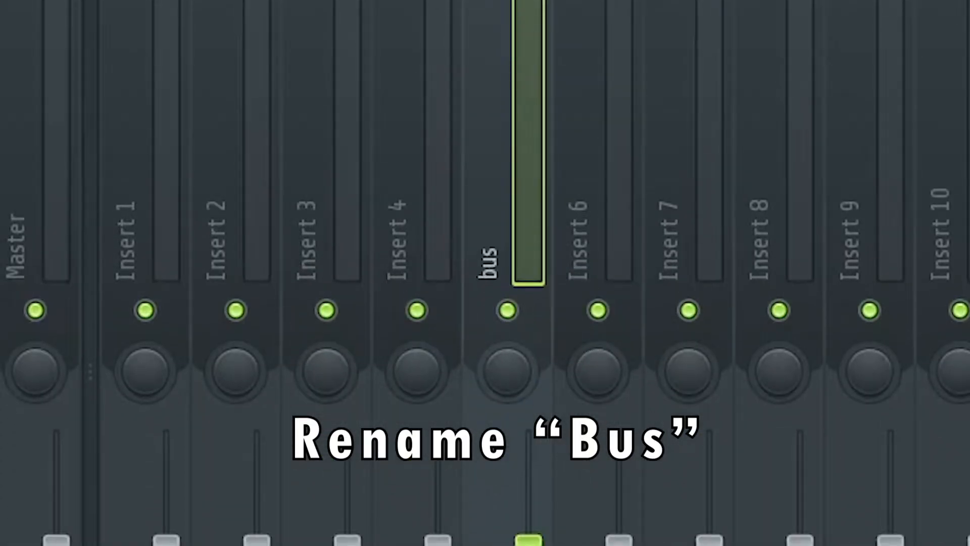
# Route mixer Inserts 1 and 2 to the bus track only.
pyautogui.click(132, 237)
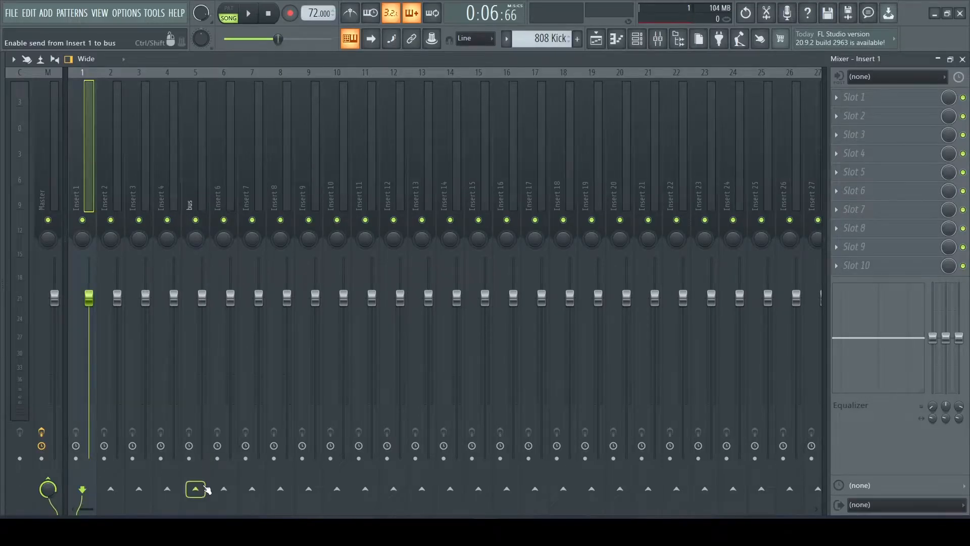
pyautogui.rightClick(207, 489)
pyautogui.click(241, 461)
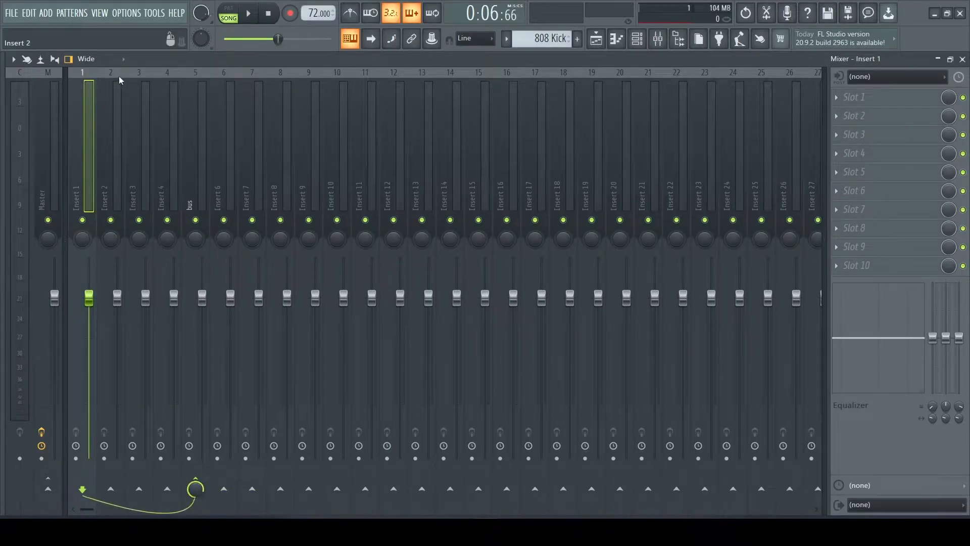
pyautogui.click(118, 82)
pyautogui.rightClick(202, 487)
pyautogui.click(241, 461)
# Route mixer Inserts 3 and 4 to the bus track only.
pyautogui.press('Right')
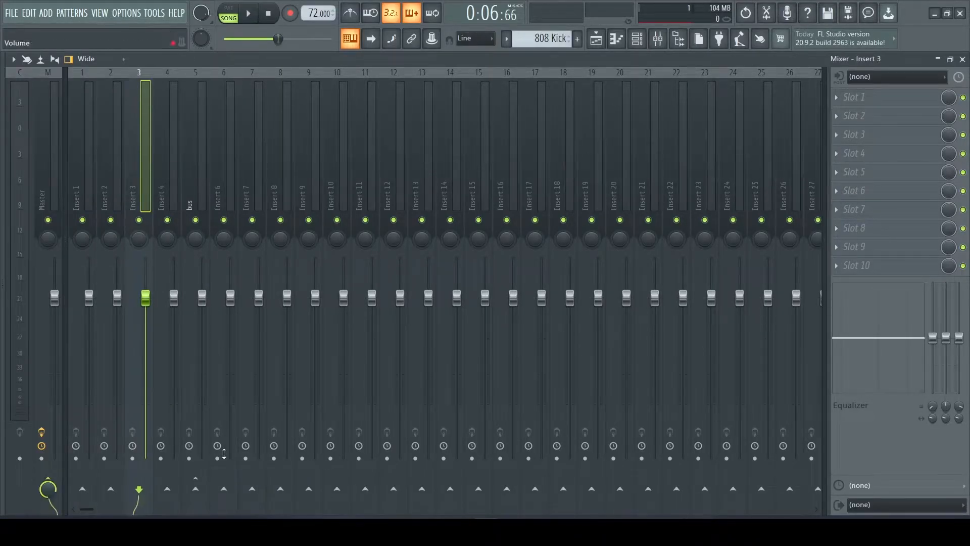
pyautogui.rightClick(198, 490)
pyautogui.click(241, 474)
pyautogui.click(162, 99)
pyautogui.rightClick(199, 488)
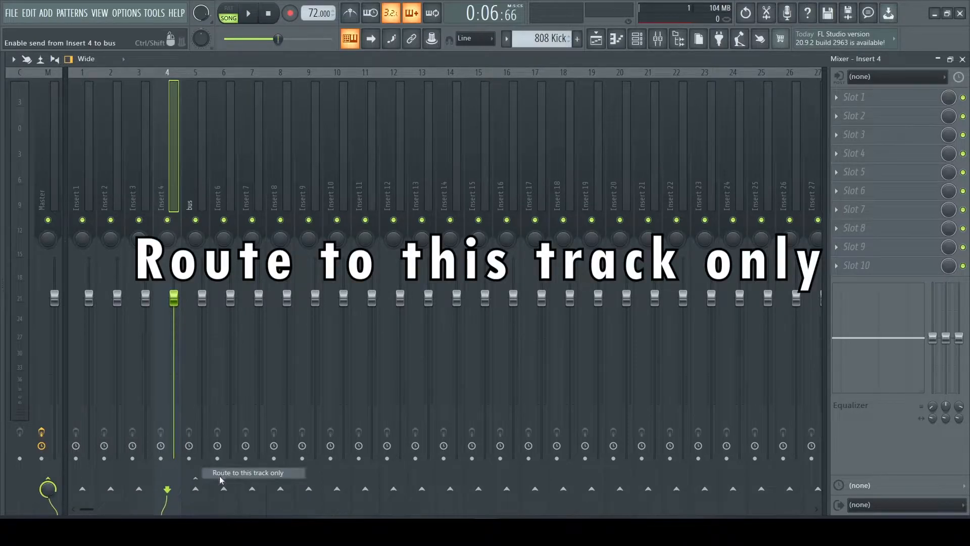
pyautogui.click(241, 473)
# Check the routing of the bus and of each drum insert from 1 to 4 in the mixer.
pyautogui.click(194, 75)
pyautogui.click(81, 76)
pyautogui.click(110, 76)
pyautogui.click(139, 76)
pyautogui.click(168, 75)
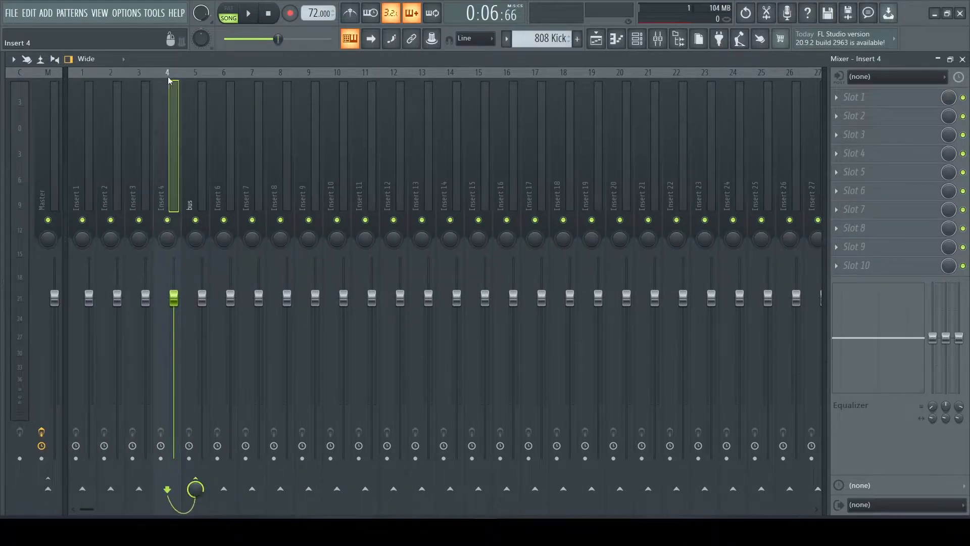
pyautogui.click(191, 78)
# While the beat plays, lower the bus volume to about 54% and restore it to 100%, and try a lower Insert 1 volume.
pyautogui.press('F6')
pyautogui.press('space')
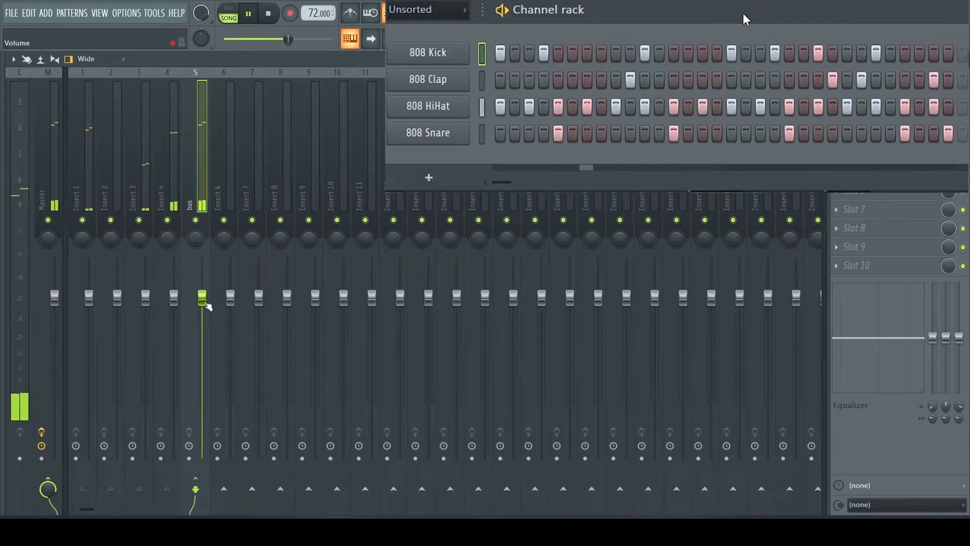
pyautogui.moveTo(202, 322); pyautogui.dragTo(203, 348)
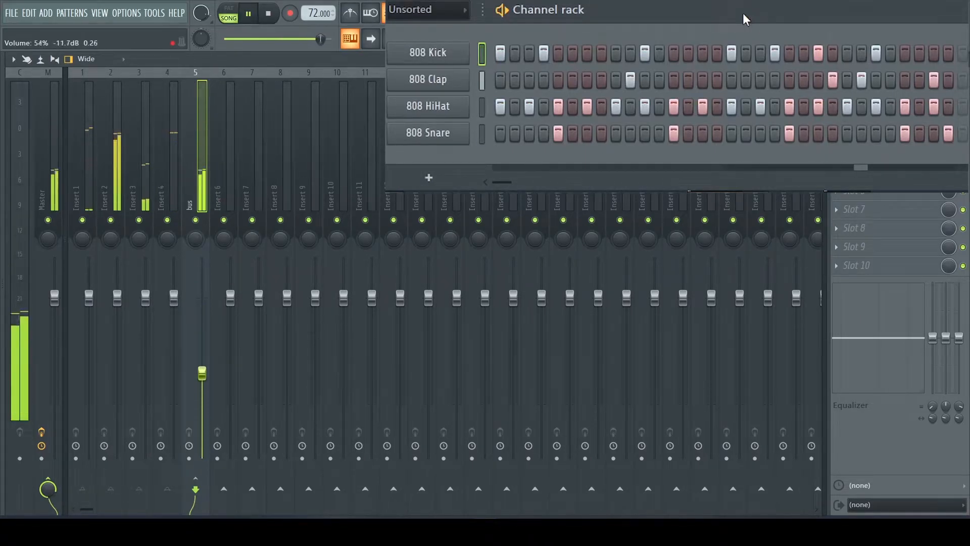
pyautogui.moveTo(202, 340); pyautogui.dragTo(202, 297)
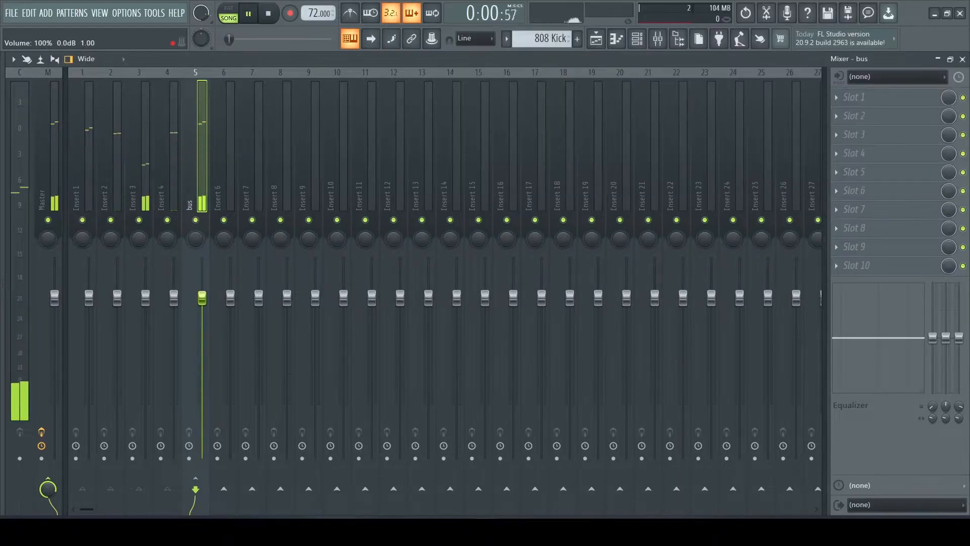
pyautogui.moveTo(89, 298); pyautogui.dragTo(89, 391)
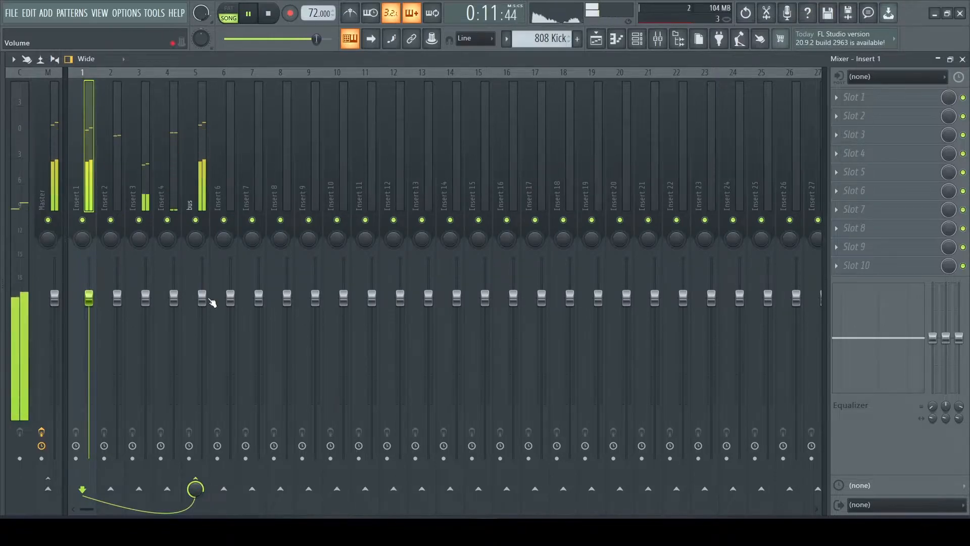
# Add Fruity parametric EQ 2 to the bus track and pull its band 7 high shelf down to -18 dB at about 886 Hz.
pyautogui.click(203, 74)
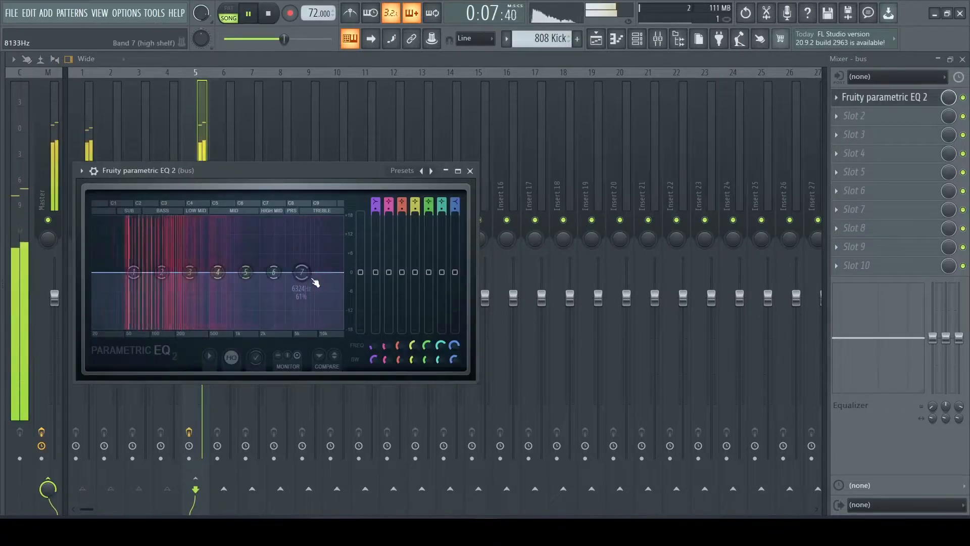
pyautogui.moveTo(302, 273); pyautogui.dragTo(232, 326)
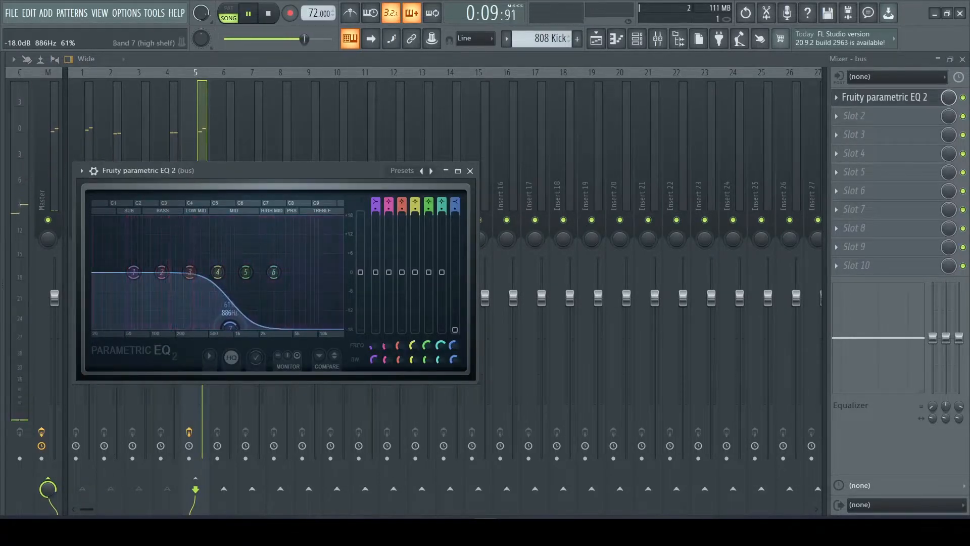
# Load the Radio preset in the bus track's equalizer, listen to the result and close the plugin window.
pyautogui.click(402, 170)
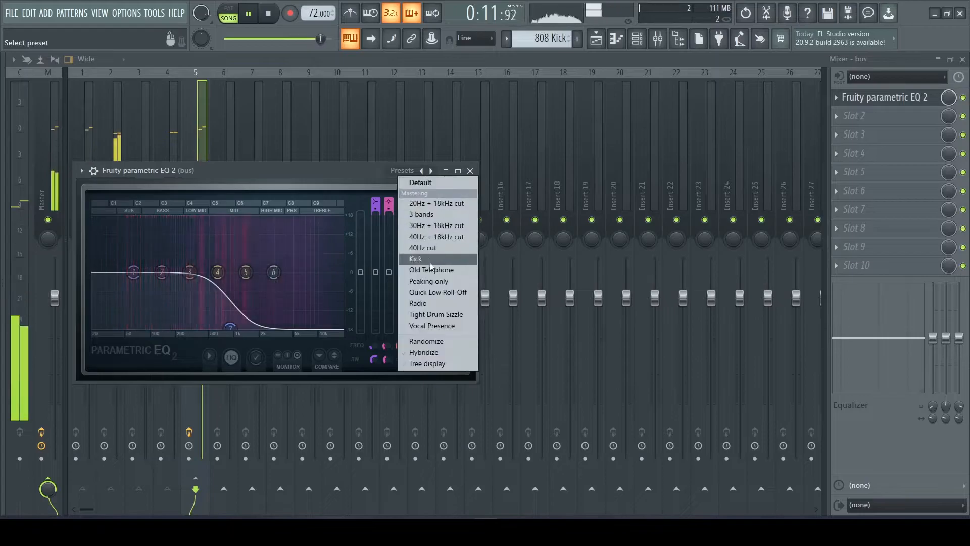
pyautogui.click(429, 305)
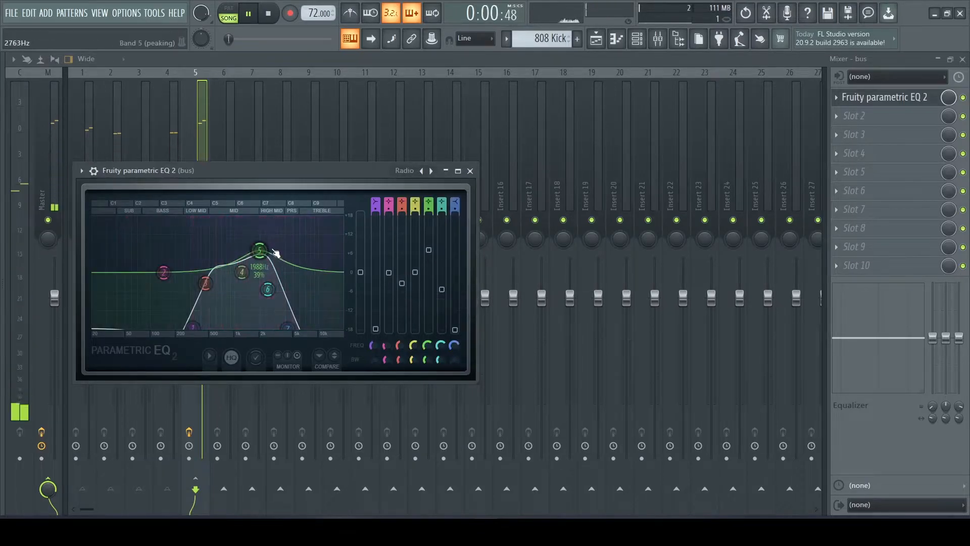
pyautogui.press('space')
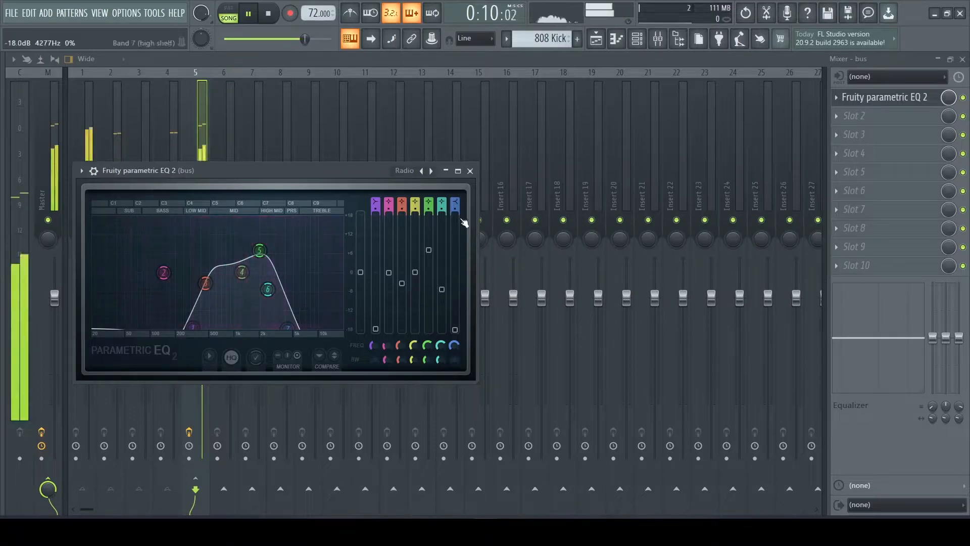
pyautogui.click(470, 171)
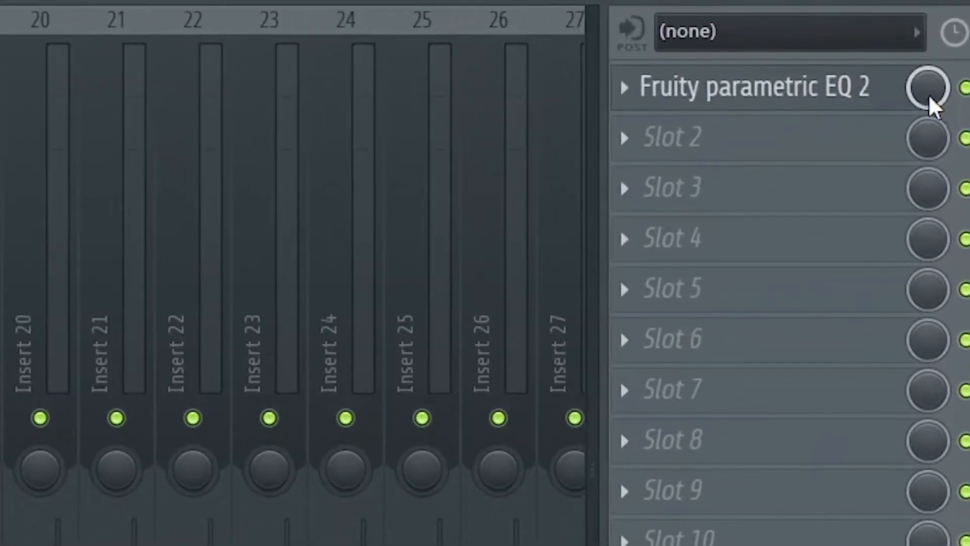
# Create an automation clip for the mix level of the bus track's Fruity parametric EQ 2 and stop playback.
pyautogui.rightClick(949, 100)
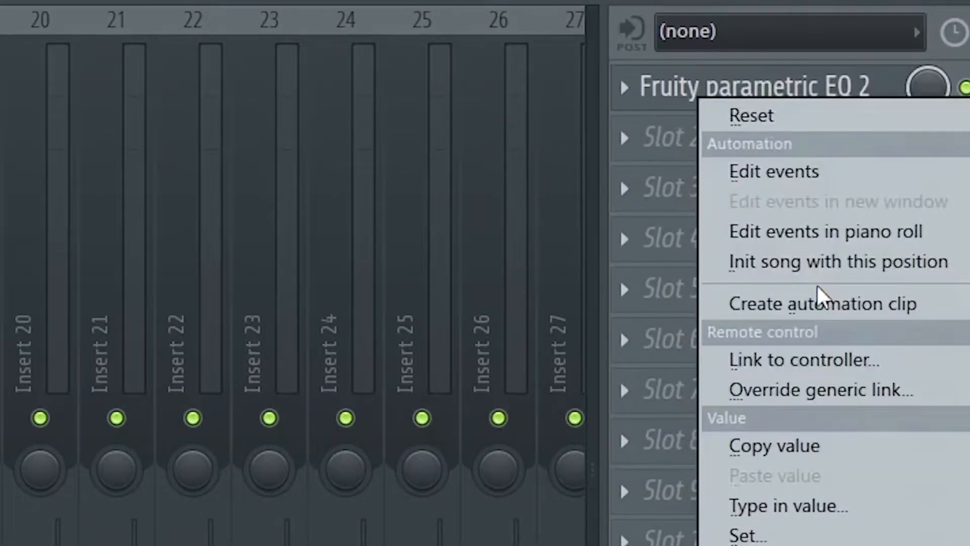
pyautogui.click(823, 303)
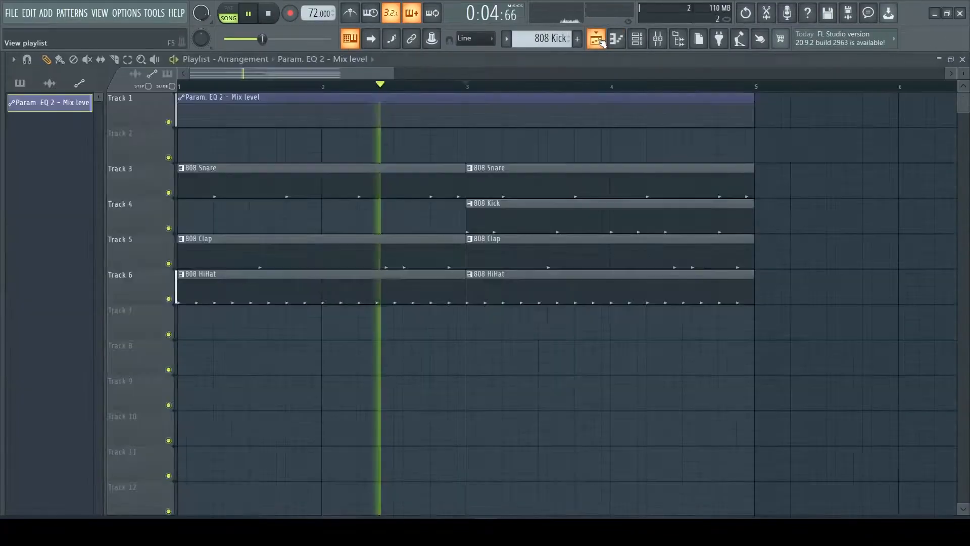
pyautogui.press('space')
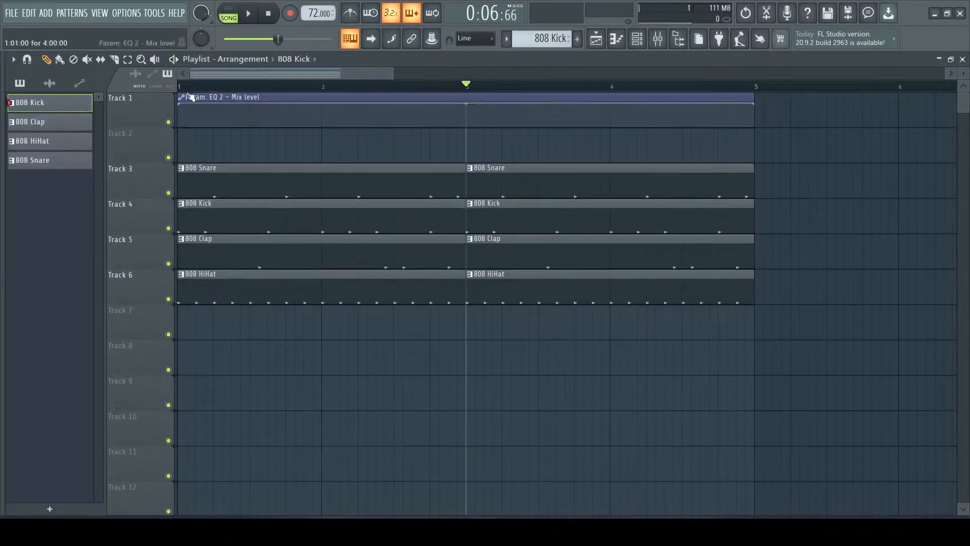
# Shape the EQ mix level automation to fall toward bar 5, adjust its point at bar 3, and play the result.
pyautogui.moveTo(754, 103); pyautogui.dragTo(754, 127)
pyautogui.moveTo(466, 115); pyautogui.dragTo(466, 108)
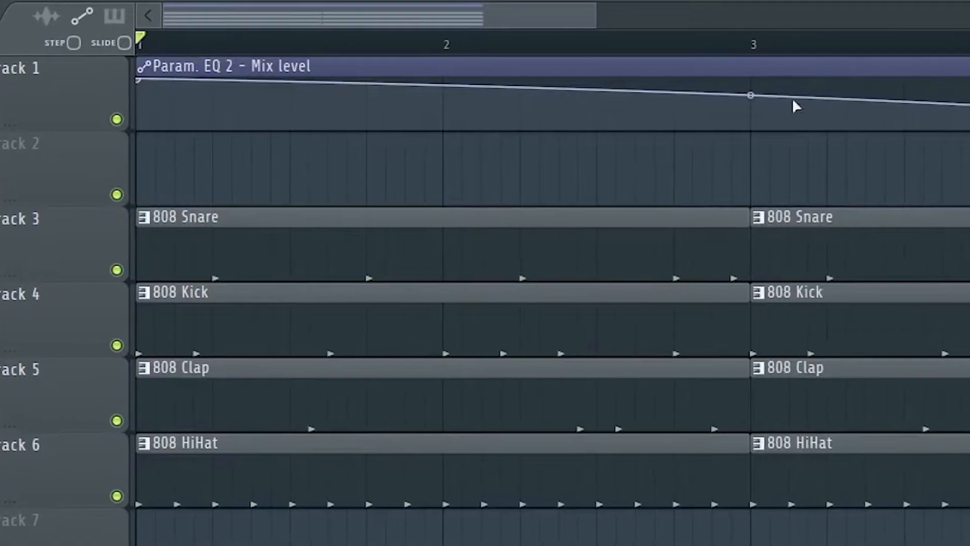
pyautogui.press('space')
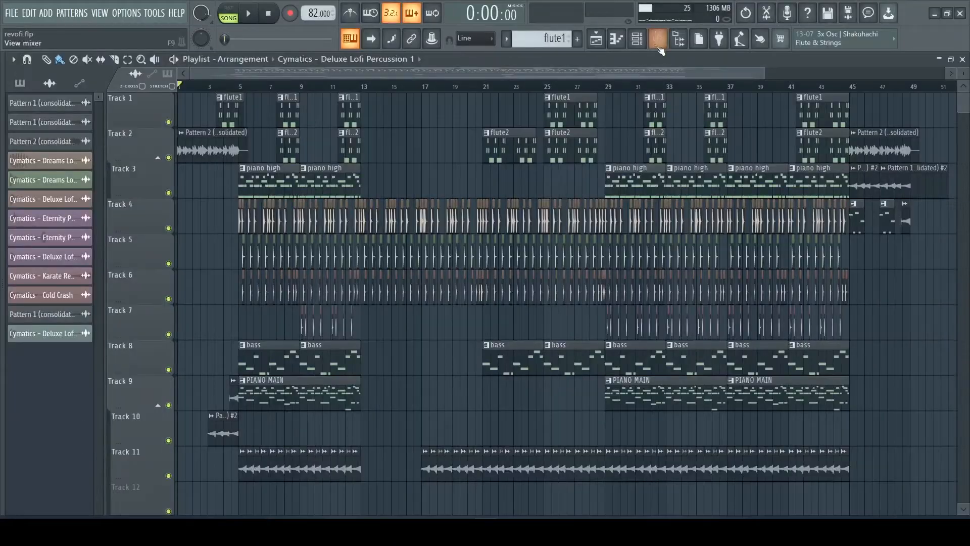
# Open the channel rack, look through its channels and select all unused channels with the macro.
pyautogui.click(645, 42)
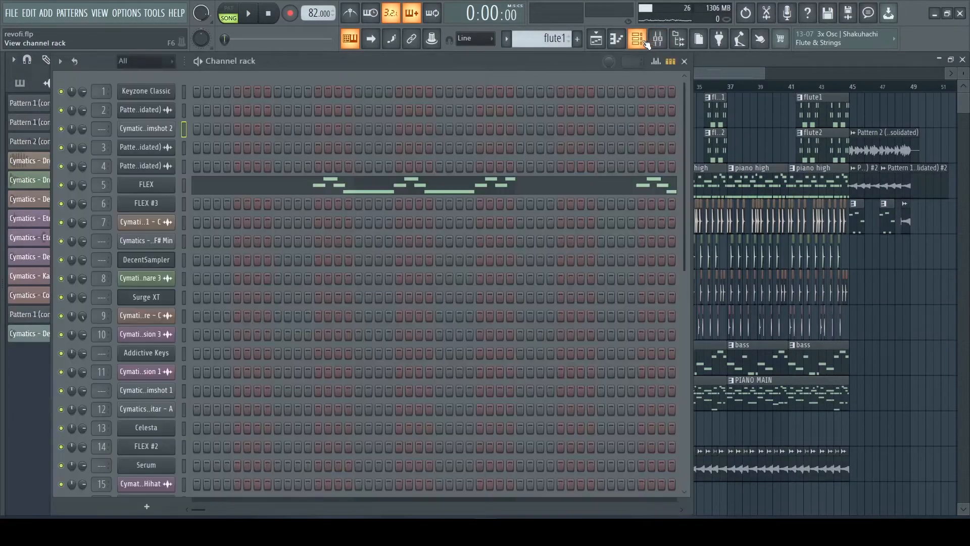
pyautogui.moveTo(461, 63); pyautogui.dragTo(635, 63)
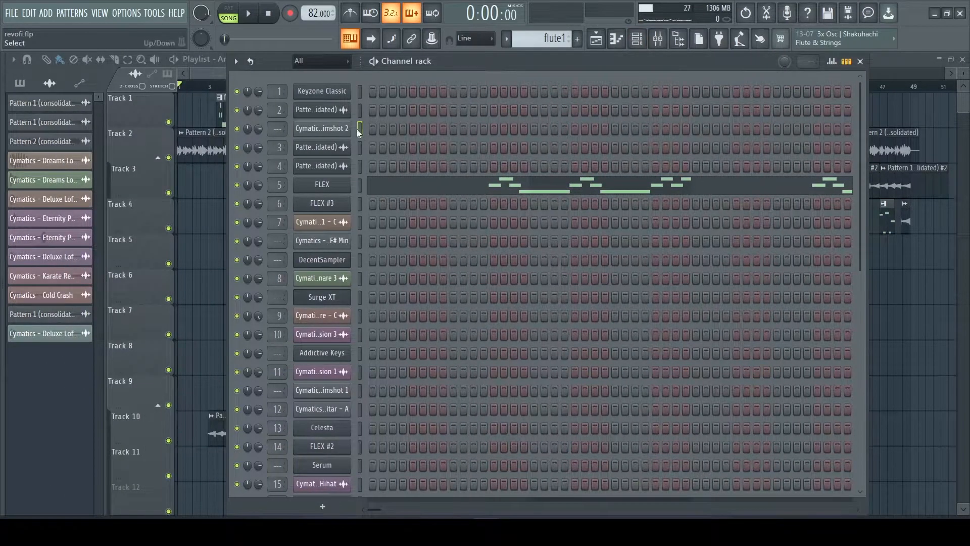
pyautogui.scroll(-4, 437, 214)
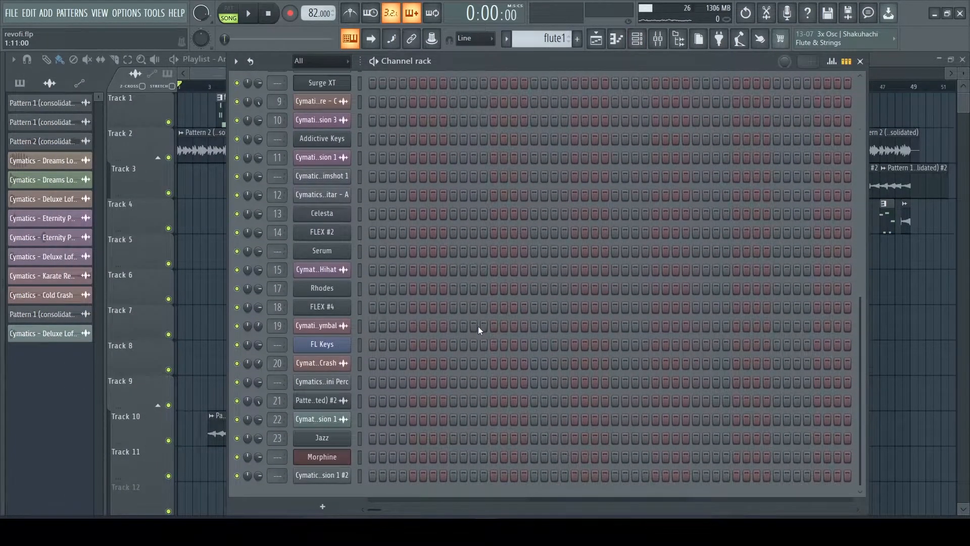
pyautogui.scroll(3, 479, 327)
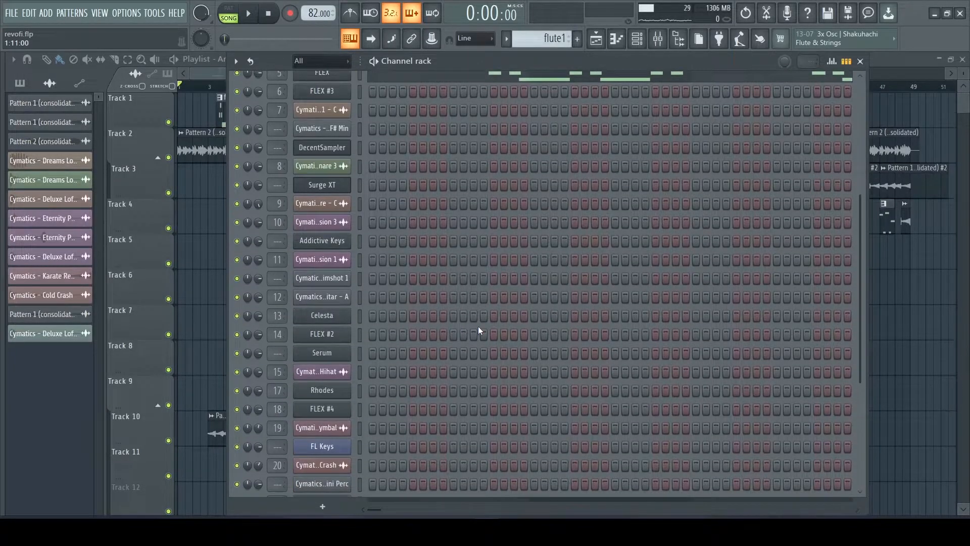
pyautogui.scroll(-3, 479, 329)
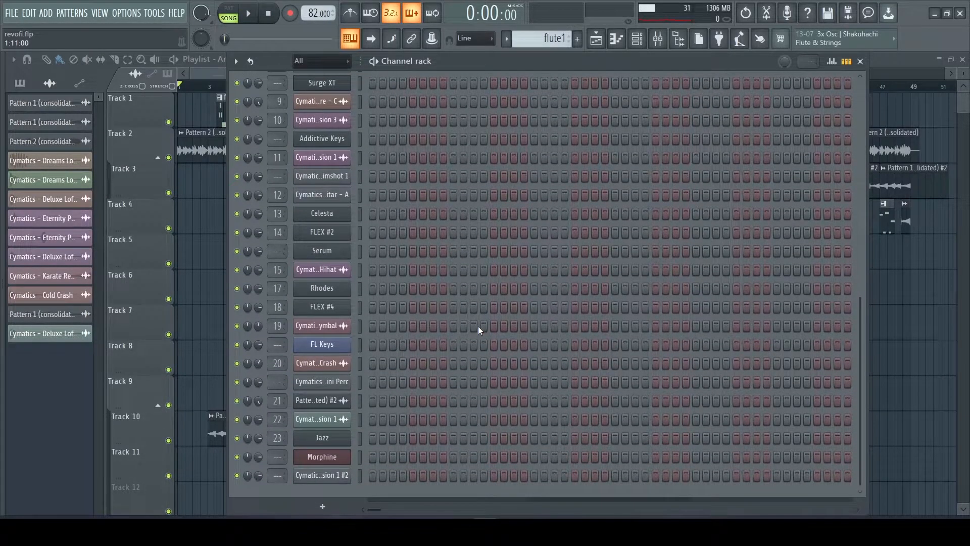
pyautogui.scroll(4, 478, 329)
pyautogui.click(147, 15)
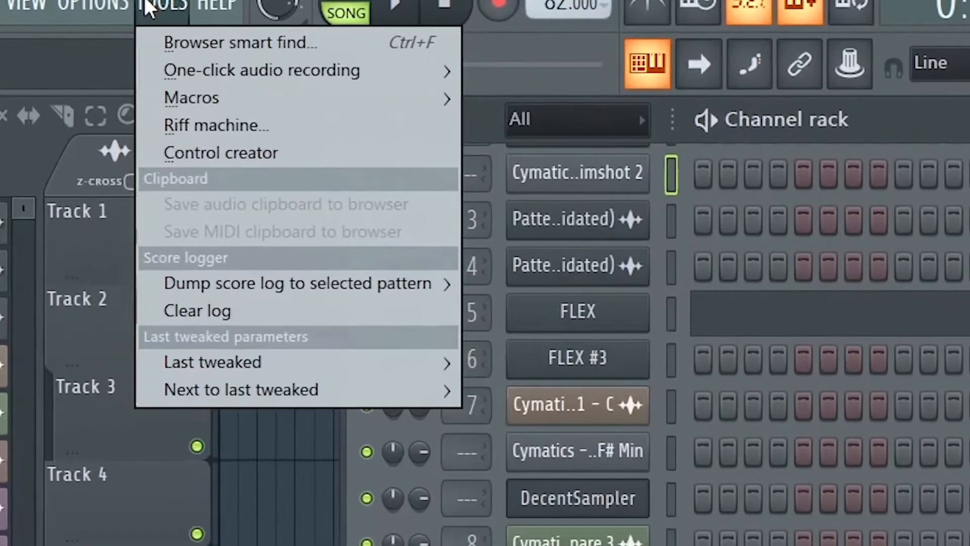
pyautogui.moveTo(267, 105)
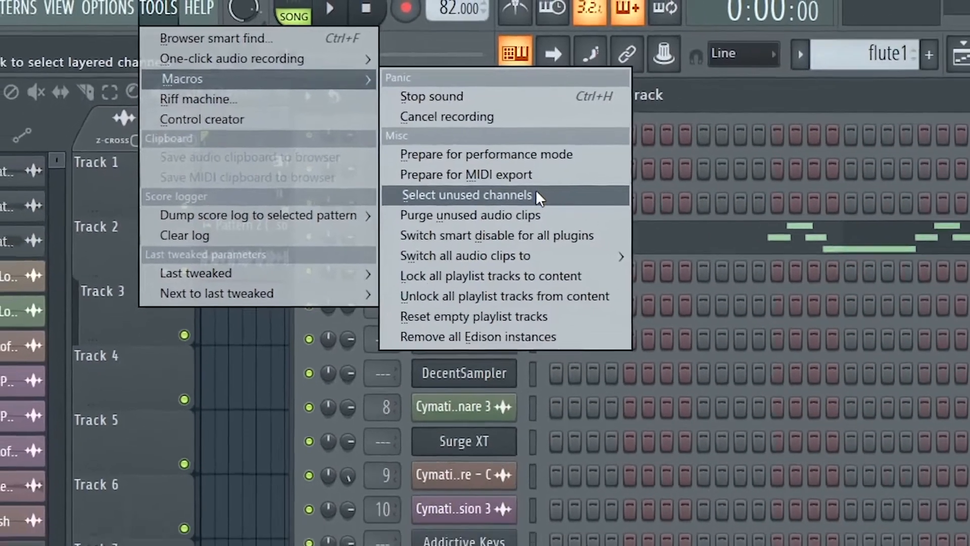
pyautogui.click(536, 195)
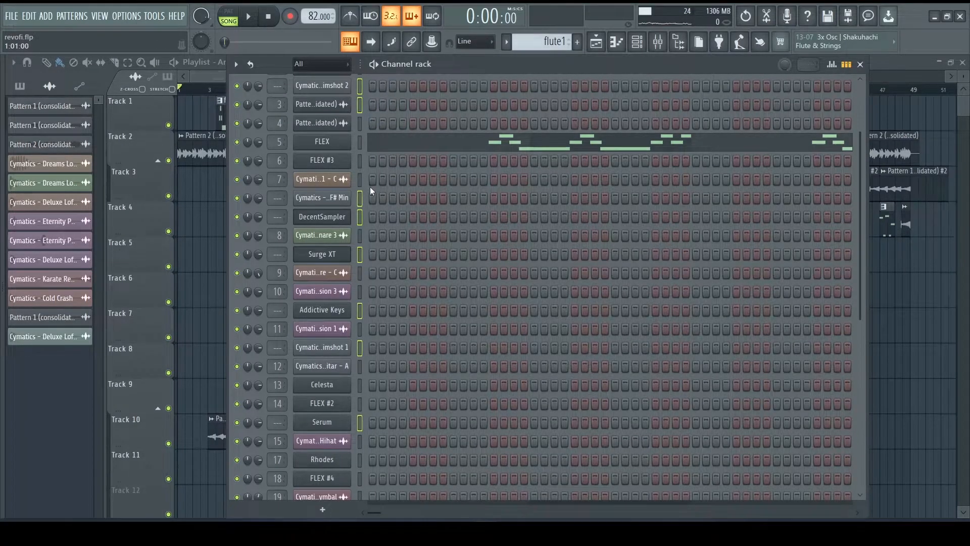
# Review which channels are selected throughout the channel rack and delete the selected ones.
pyautogui.scroll(-3, 370, 187)
pyautogui.scroll(-1, 370, 187)
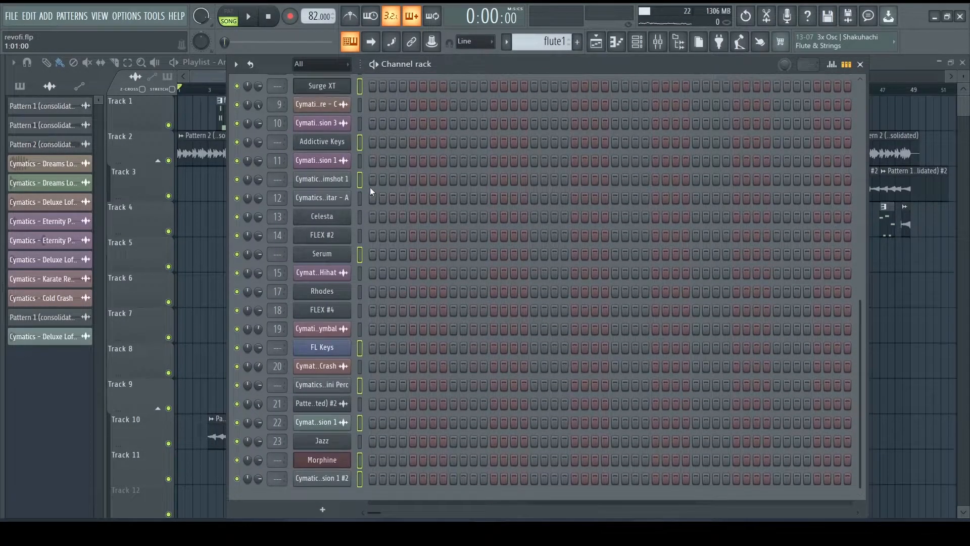
pyautogui.scroll(4, 402, 417)
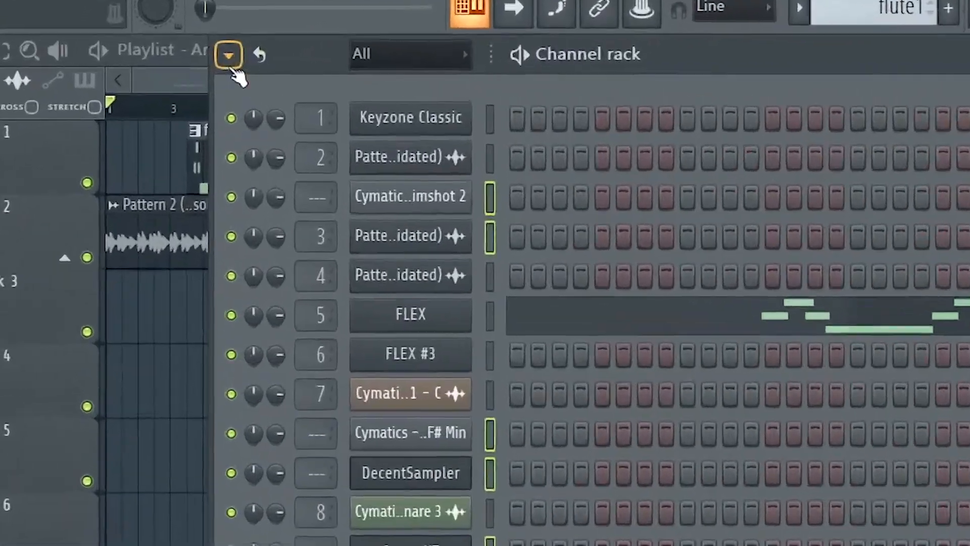
pyautogui.click(236, 64)
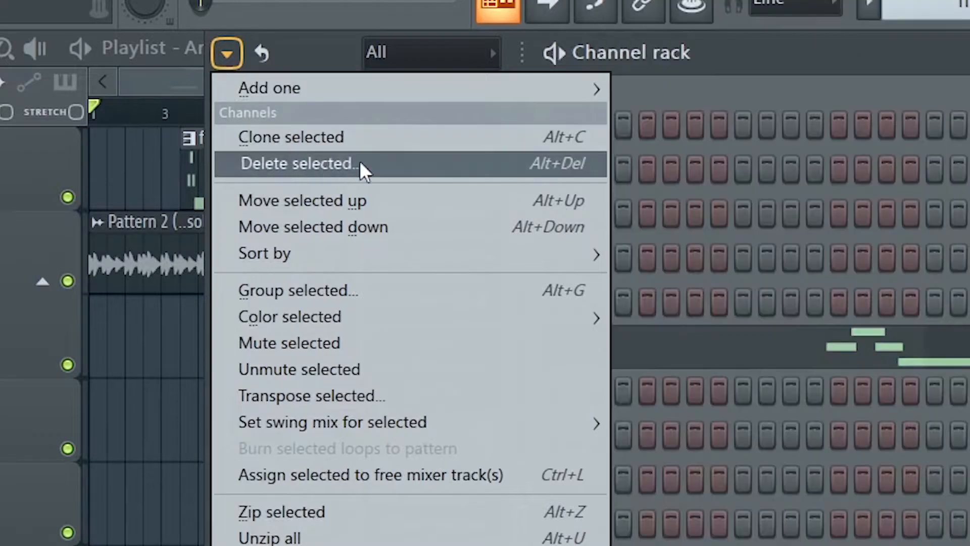
pyautogui.click(361, 162)
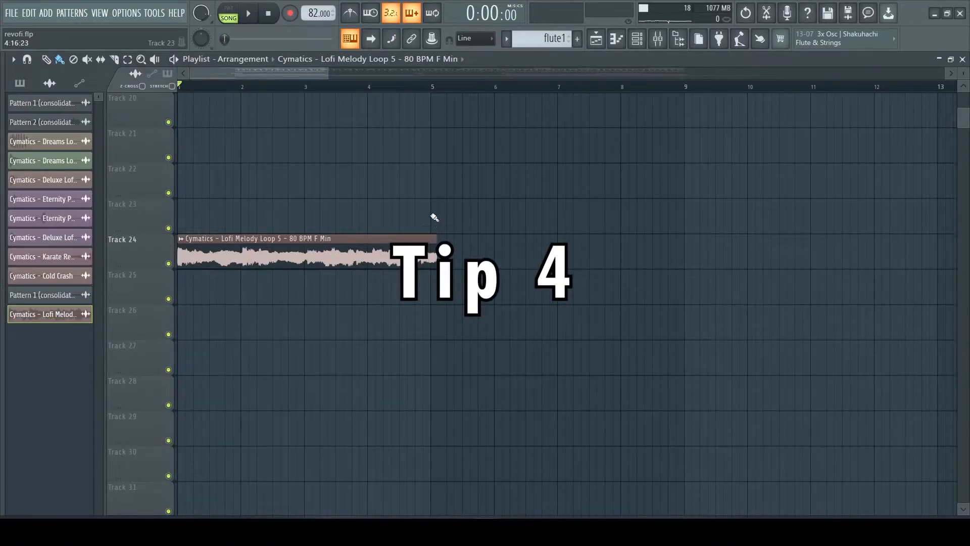
# Play the Lofi Melody Loop 5 clip on Track 24, open its channel settings and set the time stretching mode to Stretch.
pyautogui.press('space')
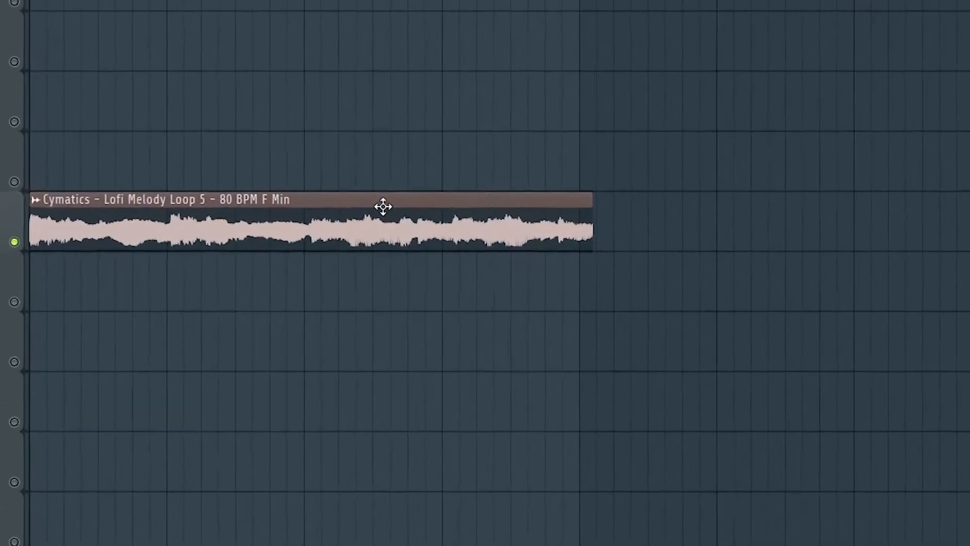
pyautogui.doubleClick(389, 244)
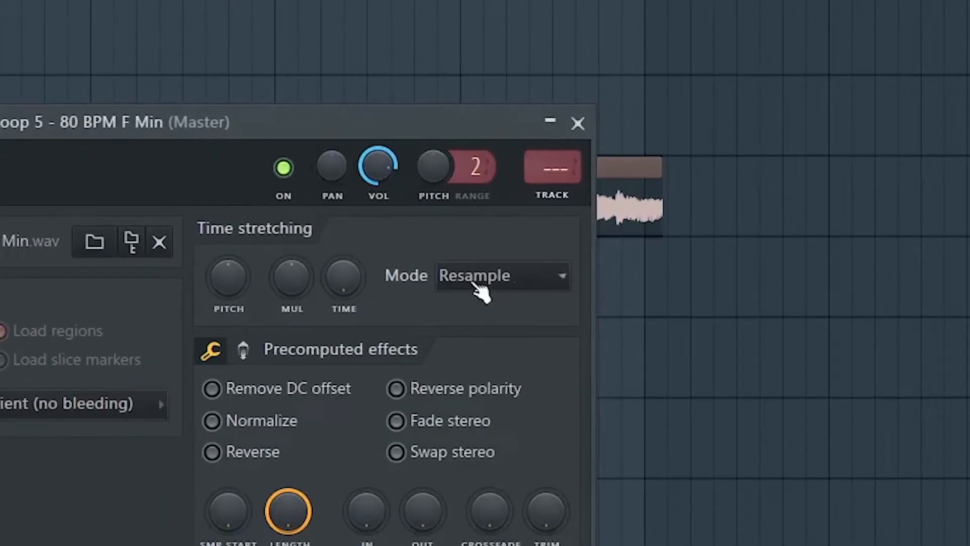
pyautogui.click(518, 285)
pyautogui.click(511, 353)
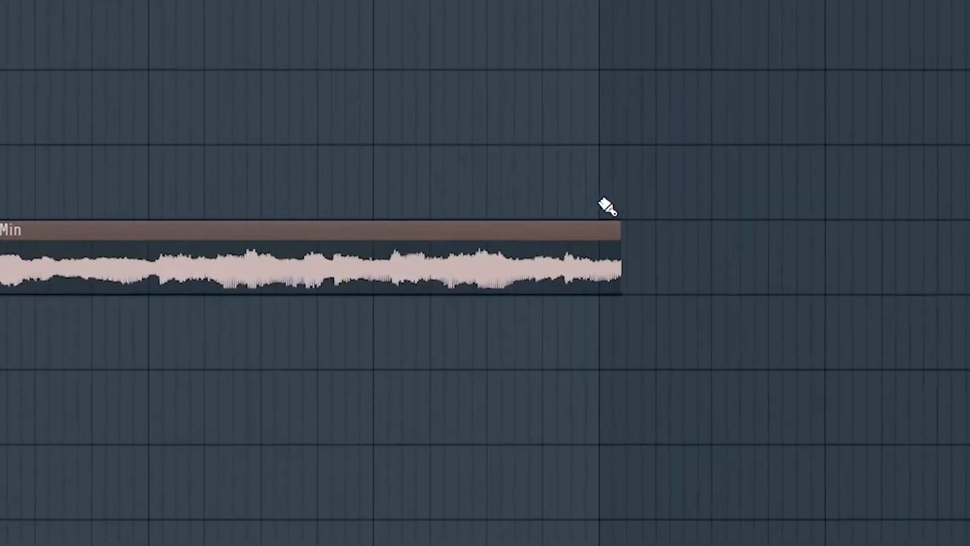
# Shorten the melody loop clip on Track 24 so it ends exactly at bar 5, and play it.
pyautogui.moveTo(613, 219); pyautogui.dragTo(586, 219)
pyautogui.scroll(4, 581, 164)
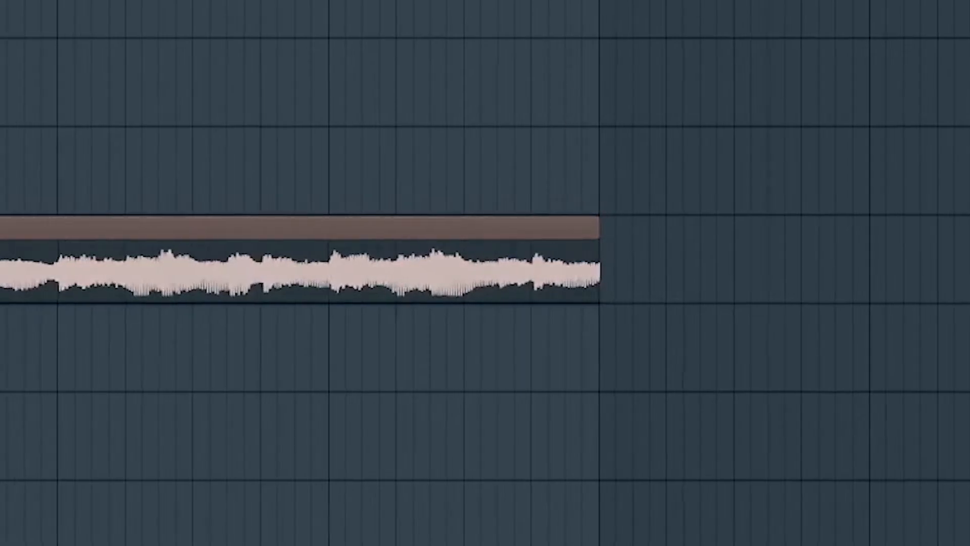
pyautogui.moveTo(645, 227); pyautogui.dragTo(641, 220)
pyautogui.press('space')
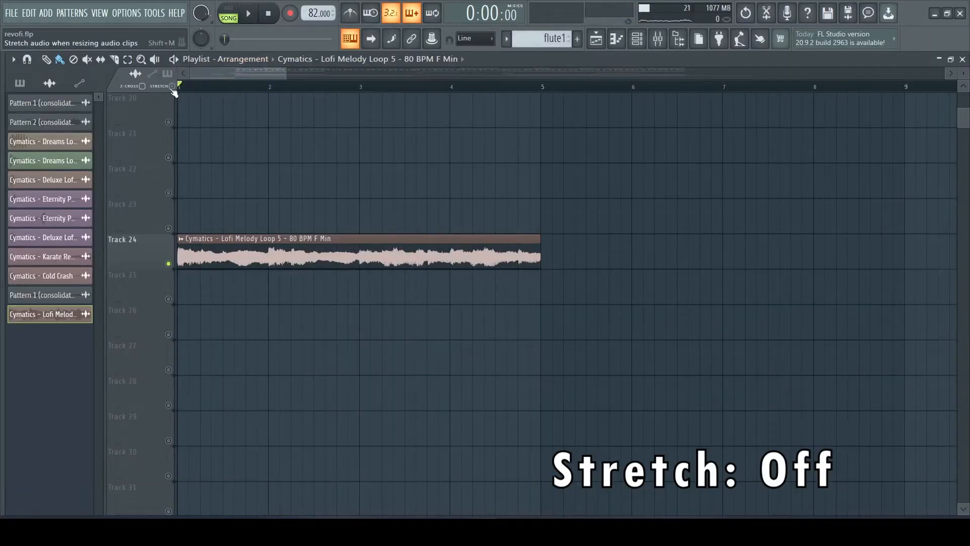
# With stretching off, try resizing the end of the Track 24 melody clip shorter and longer.
pyautogui.moveTo(286, 74); pyautogui.dragTo(270, 74)
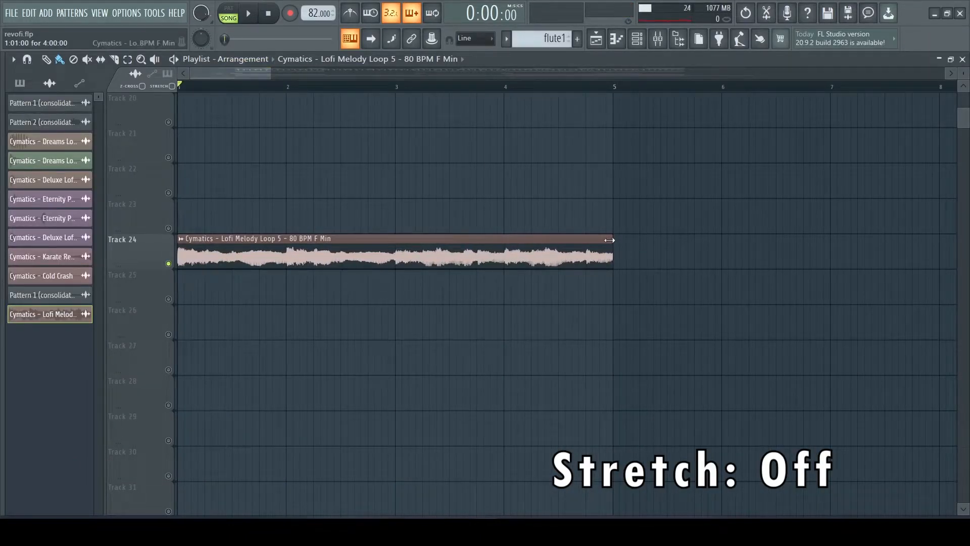
pyautogui.moveTo(612, 240); pyautogui.dragTo(546, 254)
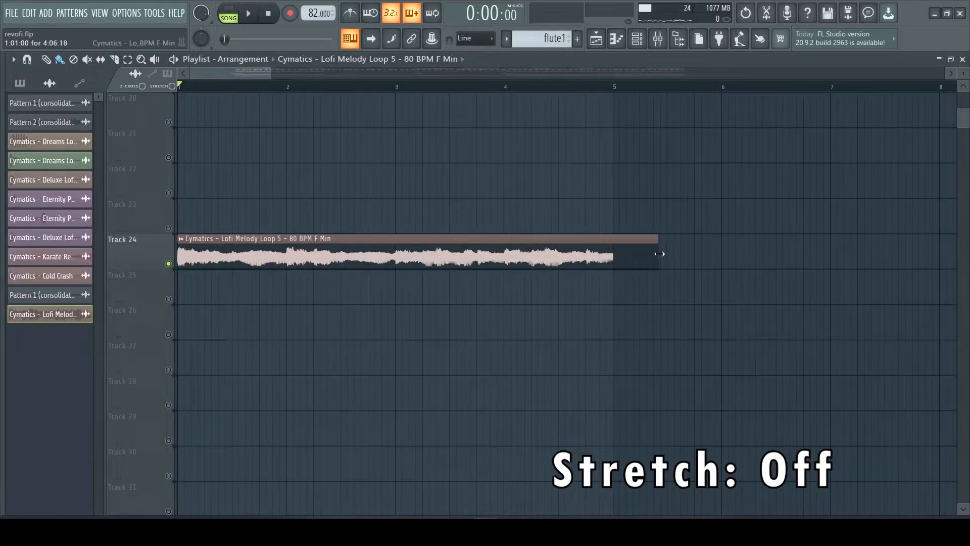
pyautogui.moveTo(660, 254); pyautogui.dragTo(401, 254)
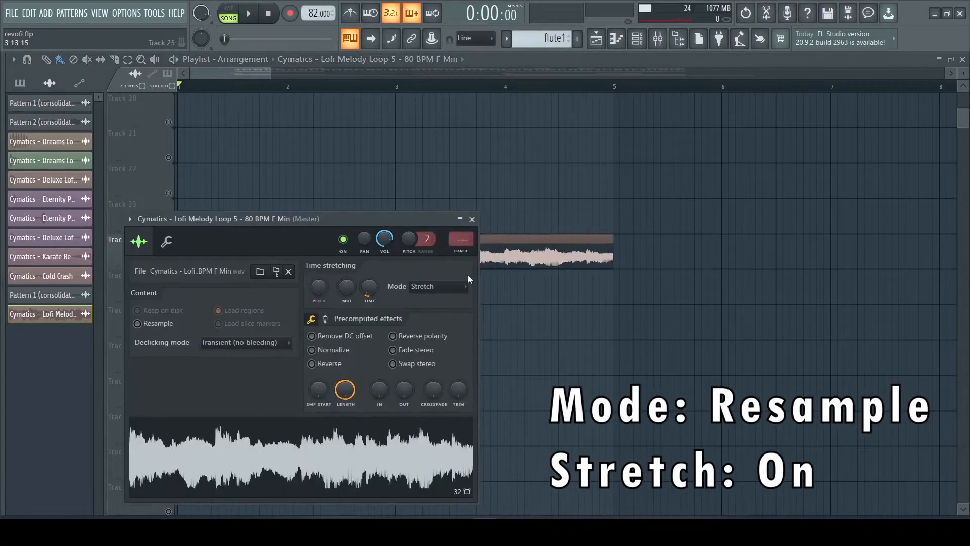
# Set the melody loop's time stretching mode to Resample, close its channel settings and start playback.
pyautogui.click(447, 286)
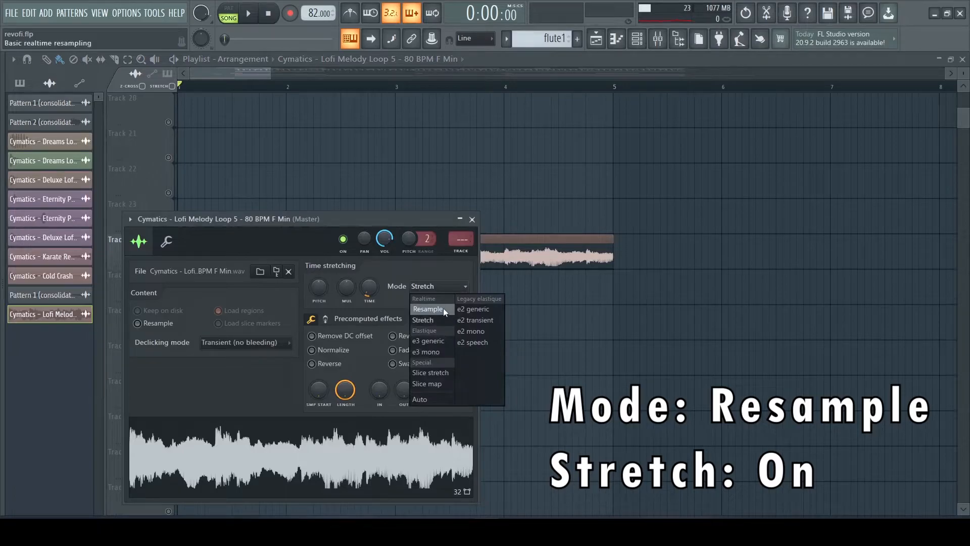
pyautogui.click(428, 310)
pyautogui.click(473, 219)
pyautogui.scroll(-2, 547, 89)
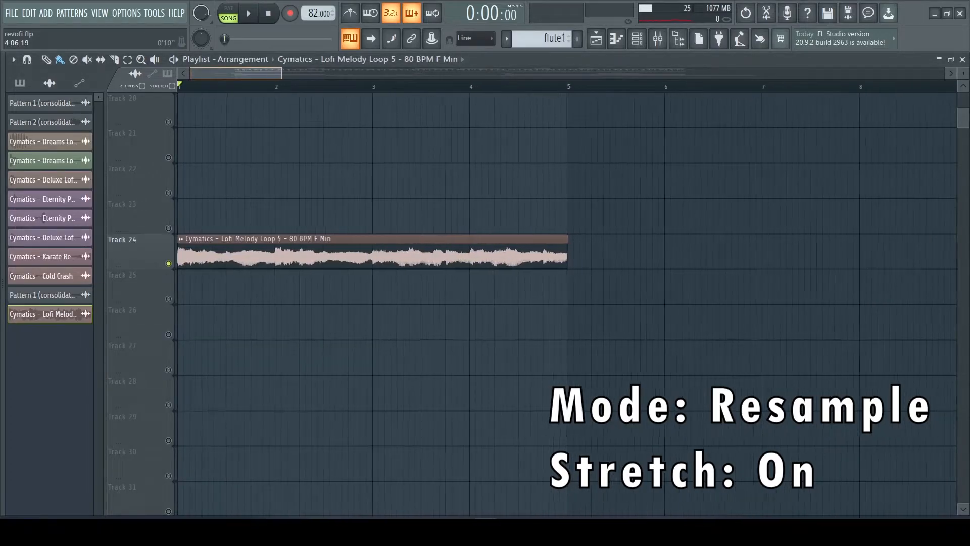
pyautogui.press('space')
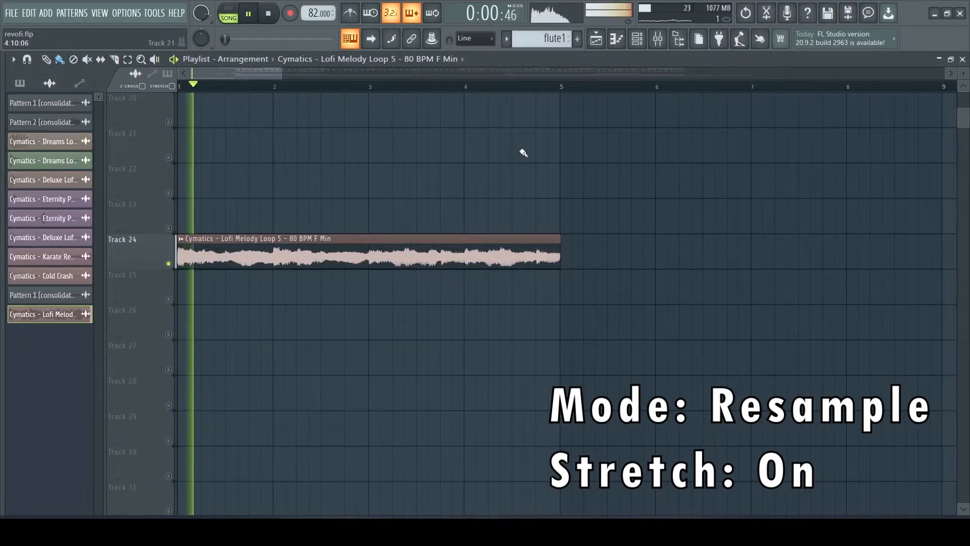
# During playback, stretch the melody clip to about bar 6, shrink it to end at about bar 4, and stop playback.
pyautogui.moveTo(559, 239); pyautogui.dragTo(640, 238)
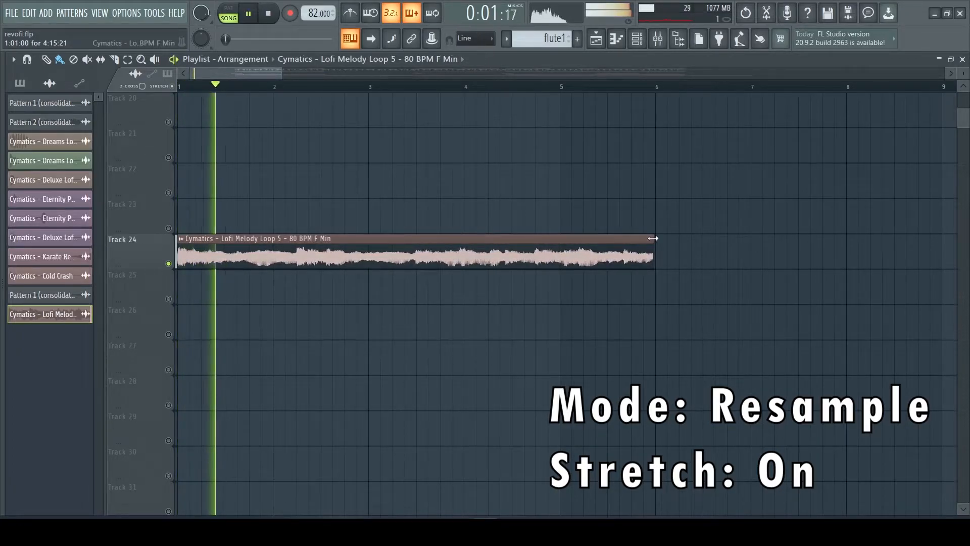
pyautogui.moveTo(653, 238); pyautogui.dragTo(457, 231)
pyautogui.press('space')
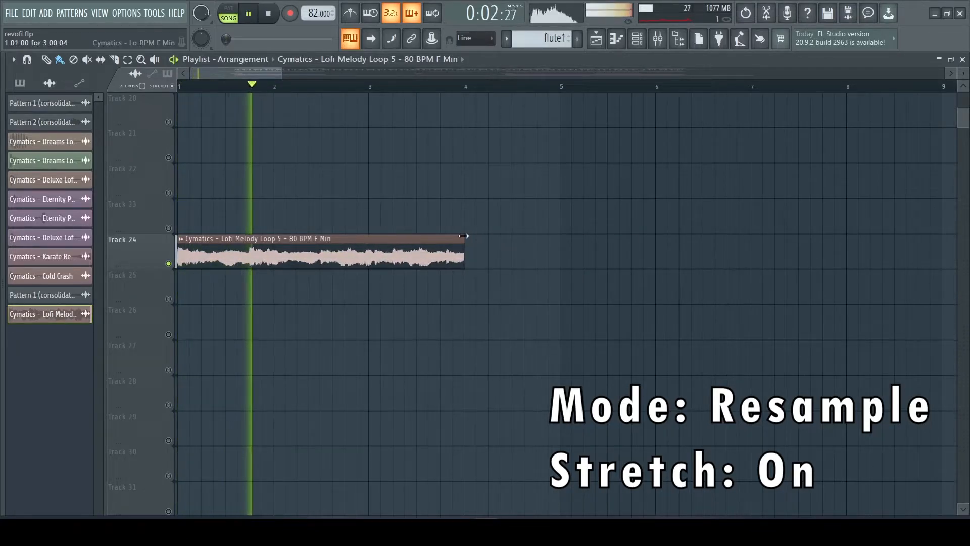
pyautogui.press('space')
# Reopen the melody loop's channel settings, switch the time stretching mode back to Stretch and close the window.
pyautogui.doubleClick(433, 246)
pyautogui.click(442, 284)
pyautogui.click(427, 316)
pyautogui.click(474, 219)
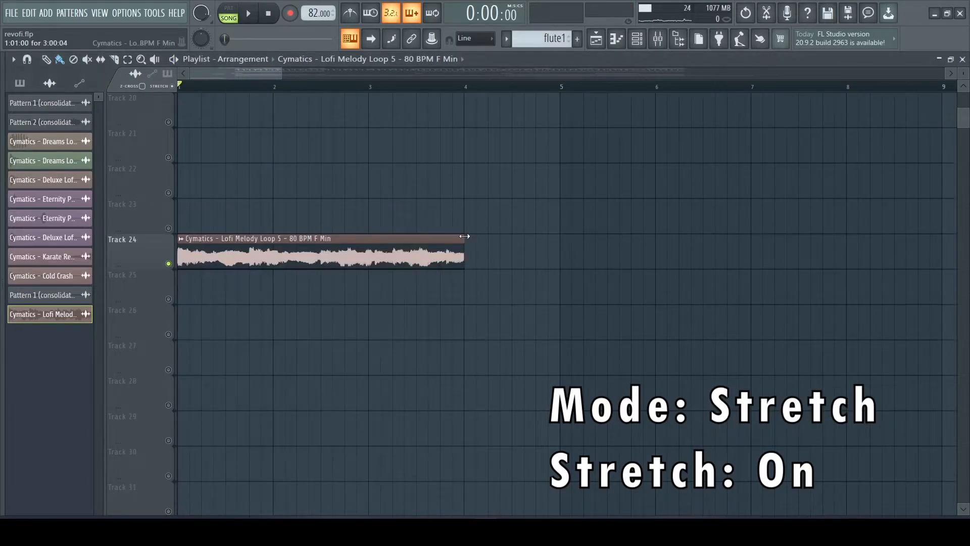
# Stretch the Track 24 melody clip to end at bar 5 and listen to the result.
pyautogui.moveTo(464, 236); pyautogui.dragTo(560, 236)
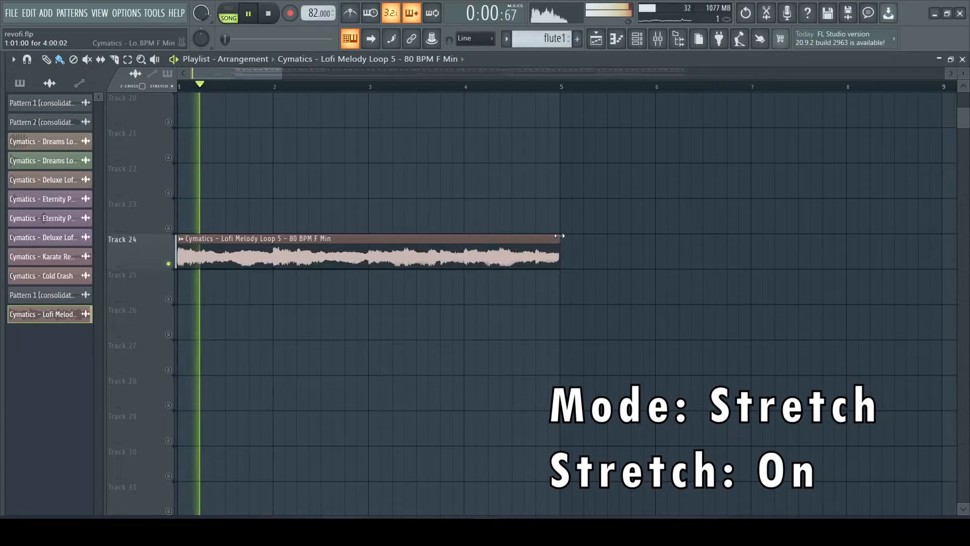
pyautogui.press('space')
pyautogui.moveTo(560, 236)
pyautogui.mouseDown()
pyautogui.moveTo(464, 234)
pyautogui.moveTo(670, 236)
pyautogui.moveTo(559, 238)
pyautogui.mouseUp()
pyautogui.press('space')
pyautogui.press('space')
pyautogui.press('space')
pyautogui.press('space')
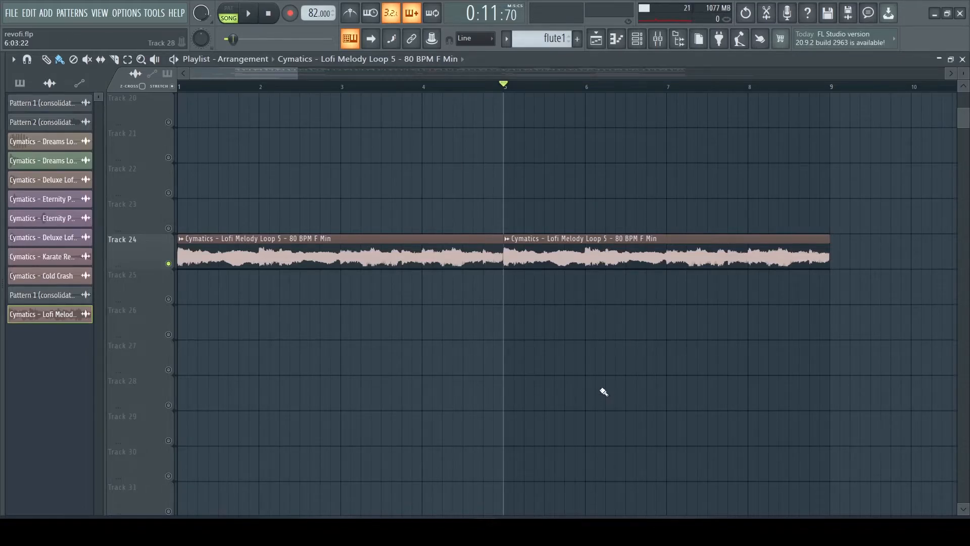
# Add Fruity Parametric EQ 2 to the first effect slot of Insert 22 and load its Radio preset.
pyautogui.press('F9')
pyautogui.press('space')
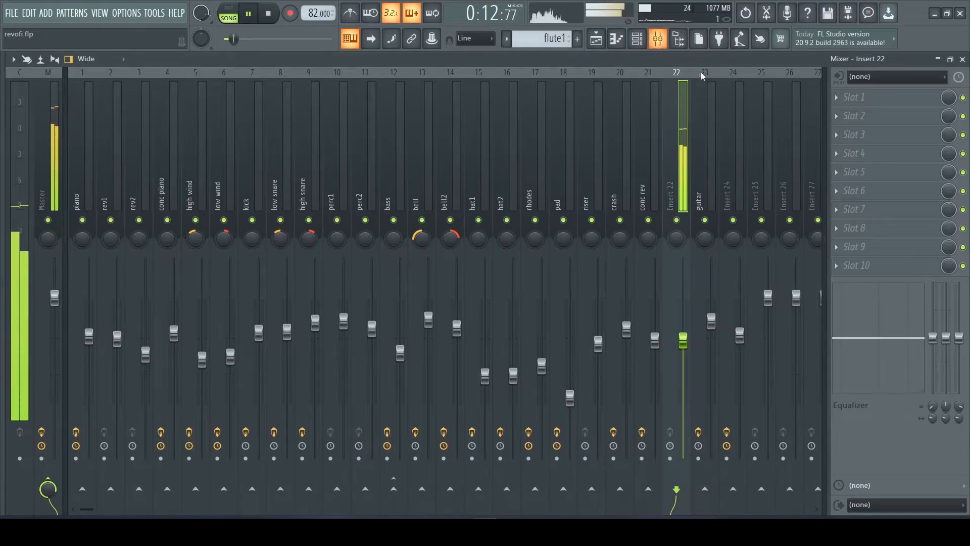
pyautogui.click(874, 99)
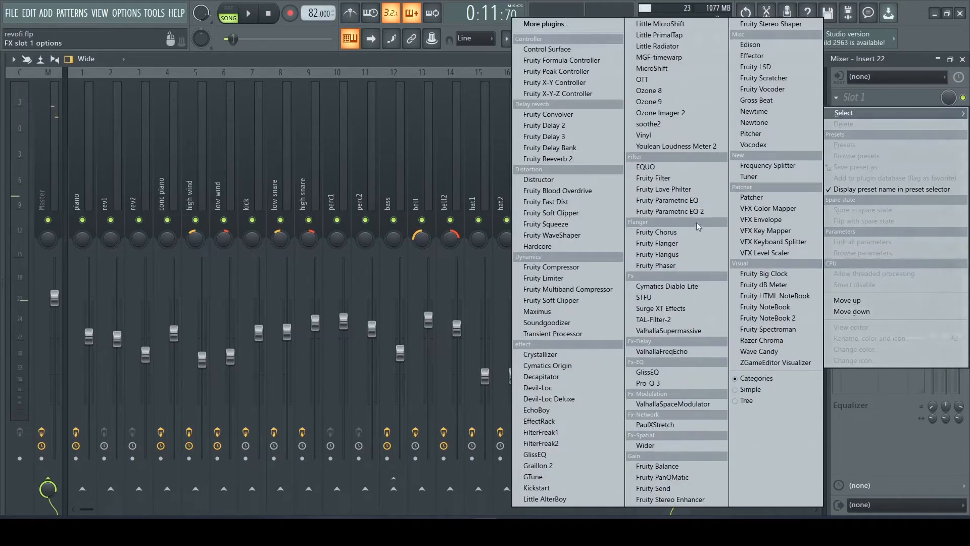
pyautogui.click(713, 212)
pyautogui.click(432, 208)
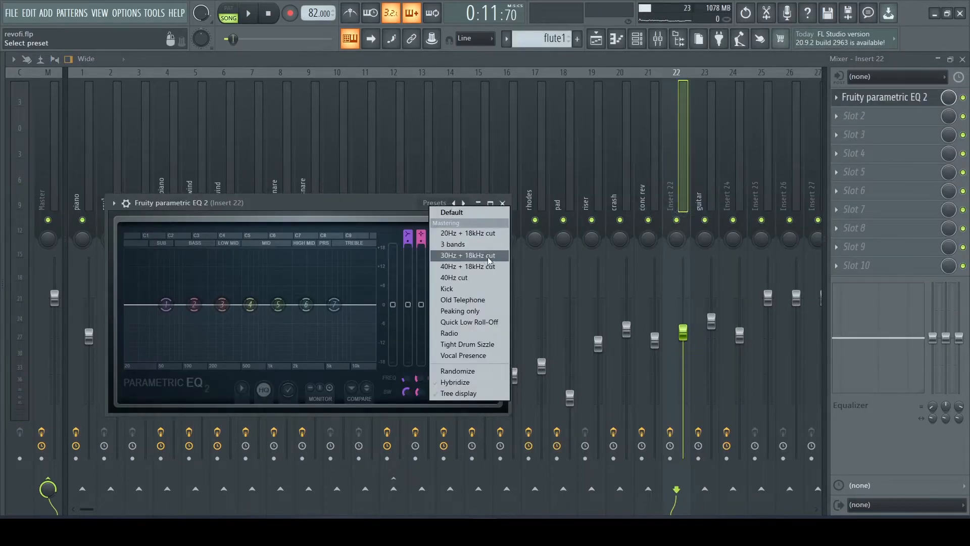
pyautogui.click(450, 333)
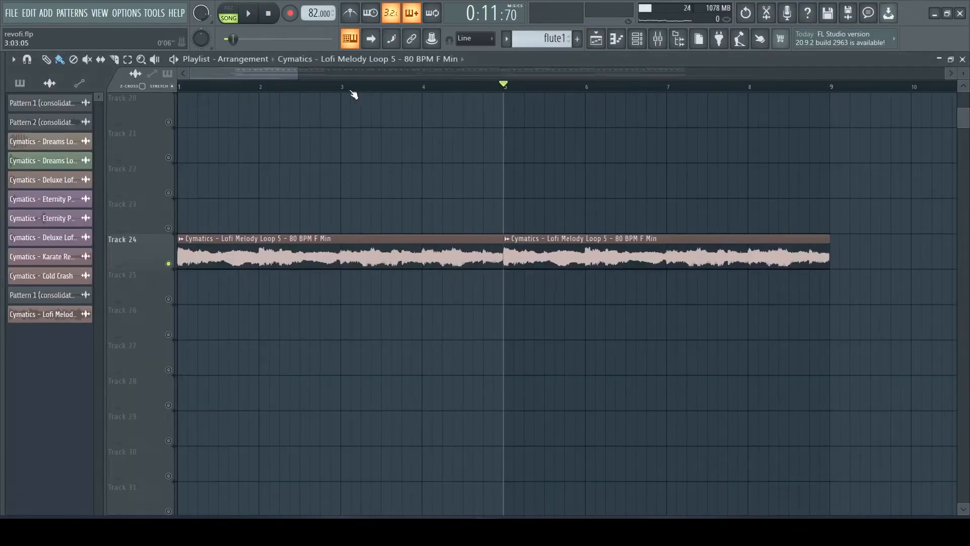
# Listen to the two Track 24 melody clips from near bars 3 and 7, and check the effect slot on Insert 22.
pyautogui.click(330, 86)
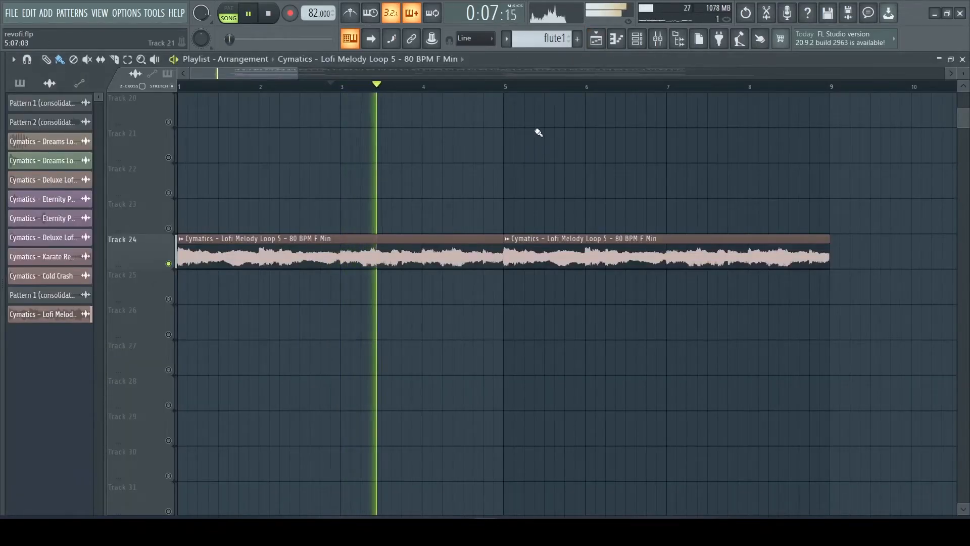
pyautogui.click(671, 89)
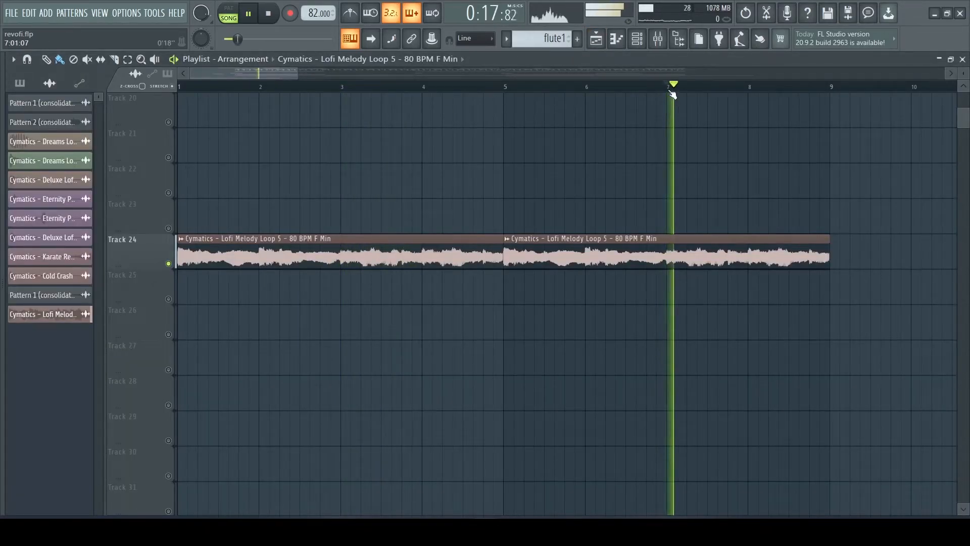
pyautogui.press('space')
pyautogui.press('F9')
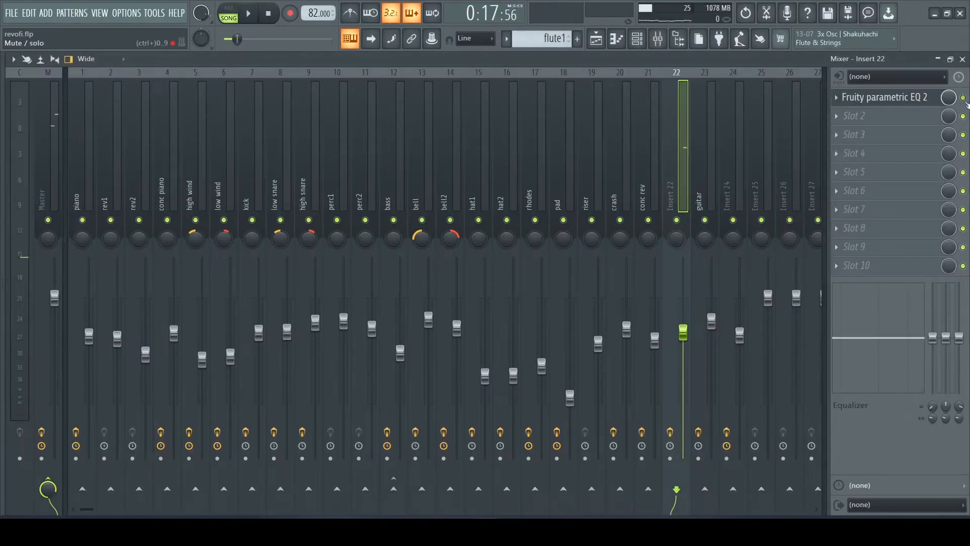
pyautogui.click(597, 41)
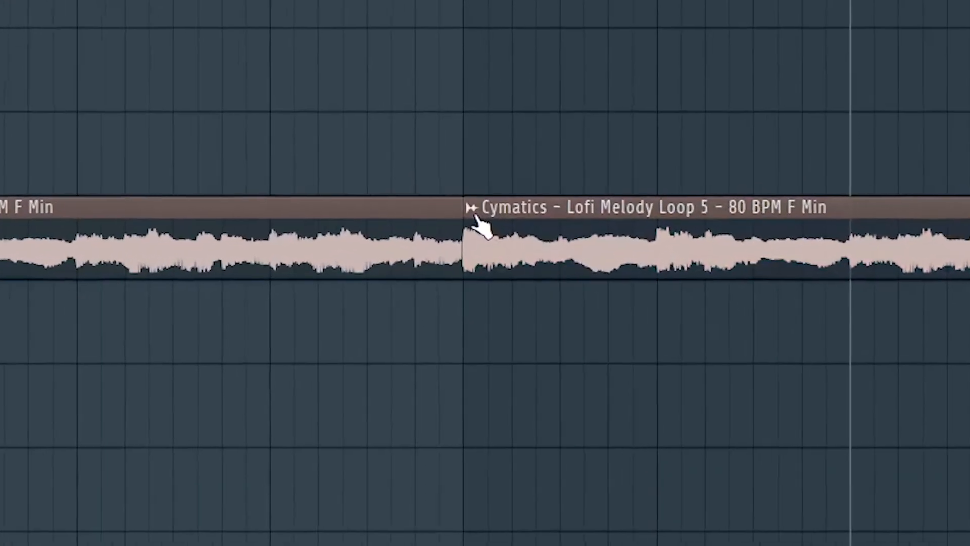
# Select the second melody clip on Track 24, starting at bar 5, and consolidate it into a separate audio clip.
pyautogui.rightClick(507, 241)
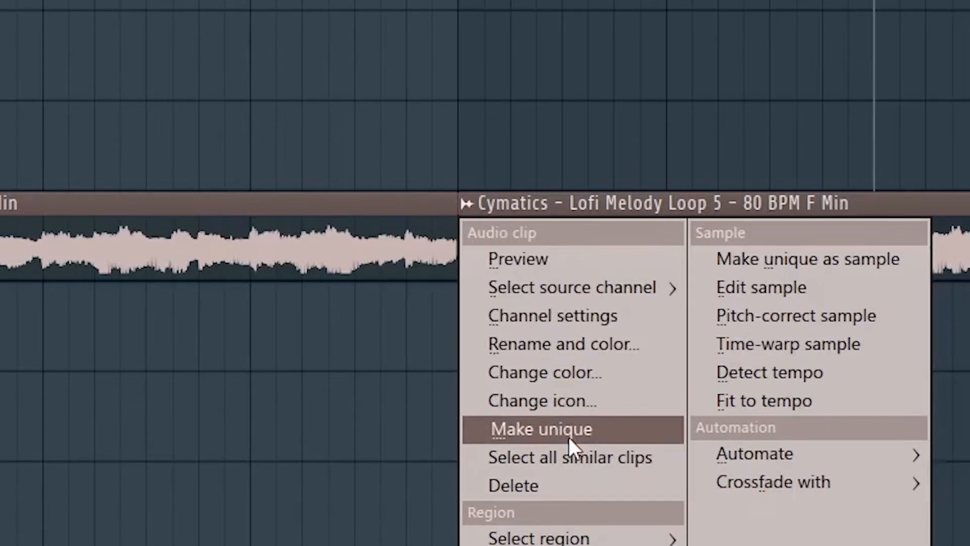
pyautogui.click(844, 334)
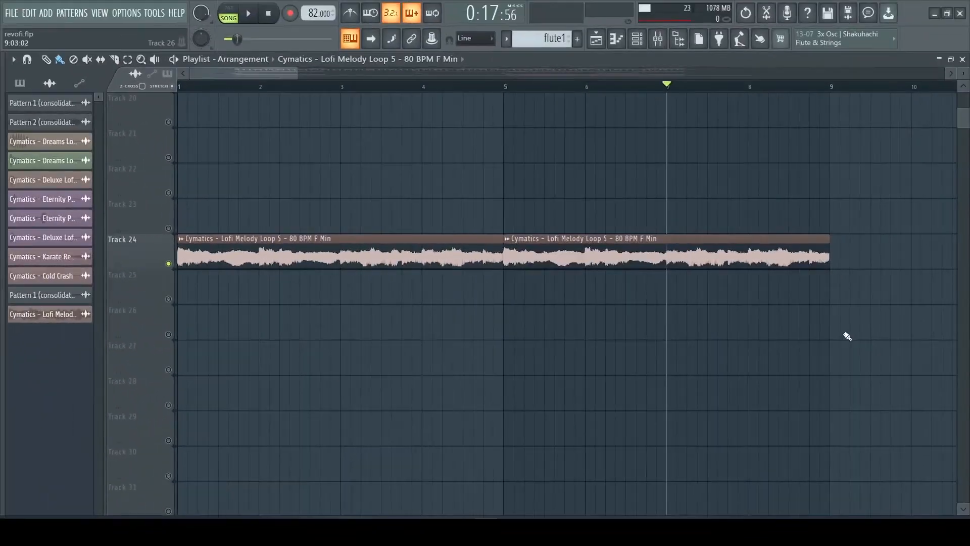
pyautogui.moveTo(791, 338); pyautogui.dragTo(593, 246)
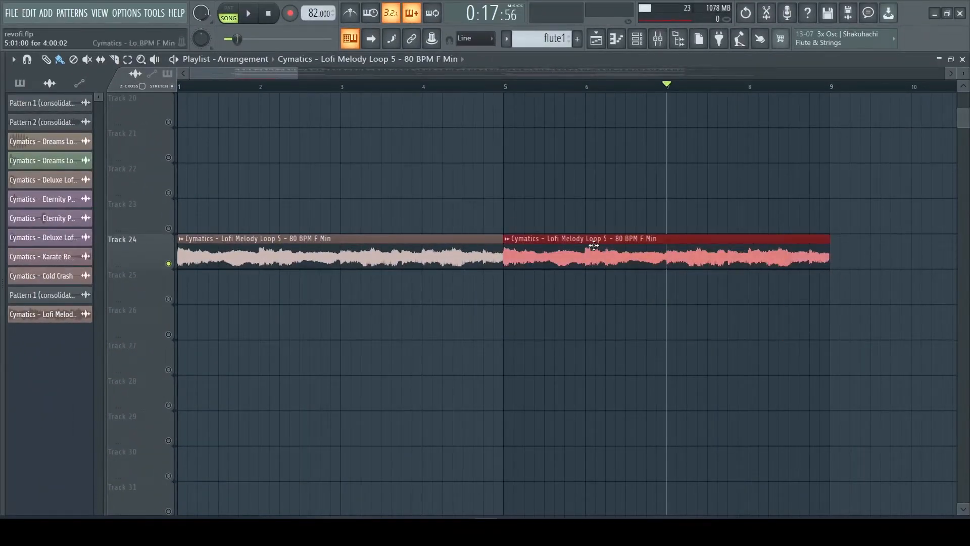
pyautogui.hotkey('ctrl', 'alt', 'c')
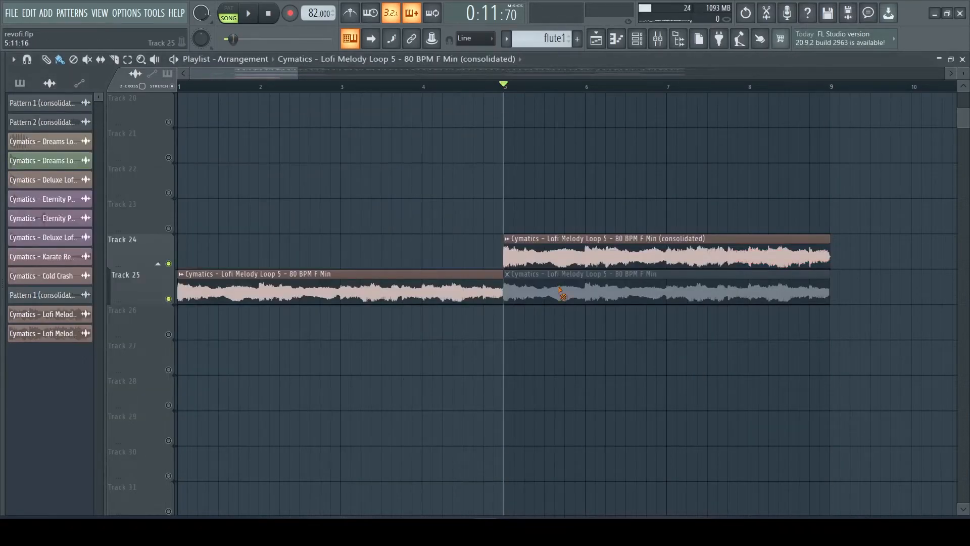
# Delete the muted original clip on Track 25, move the consolidated clip into its place, and listen to both clips.
pyautogui.rightClick(560, 290)
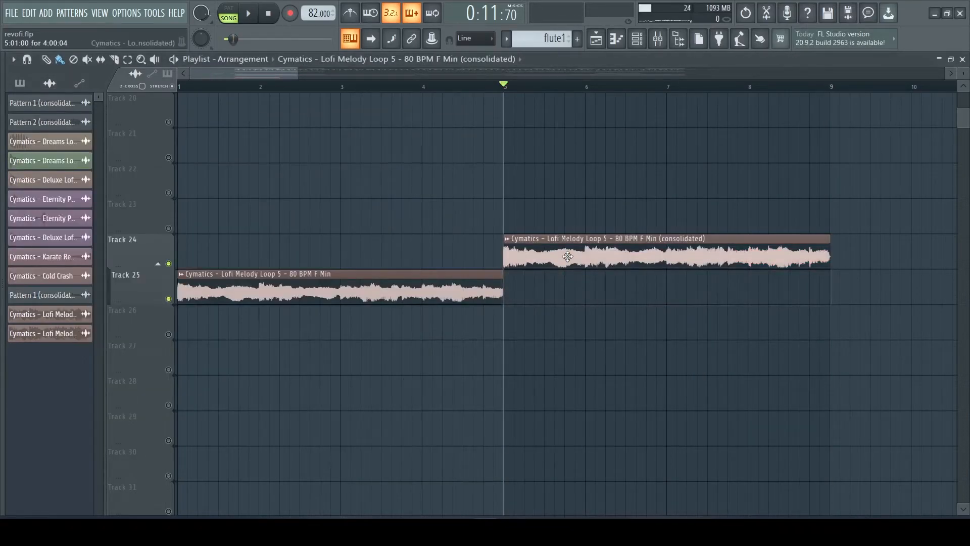
pyautogui.moveTo(568, 256); pyautogui.dragTo(568, 292)
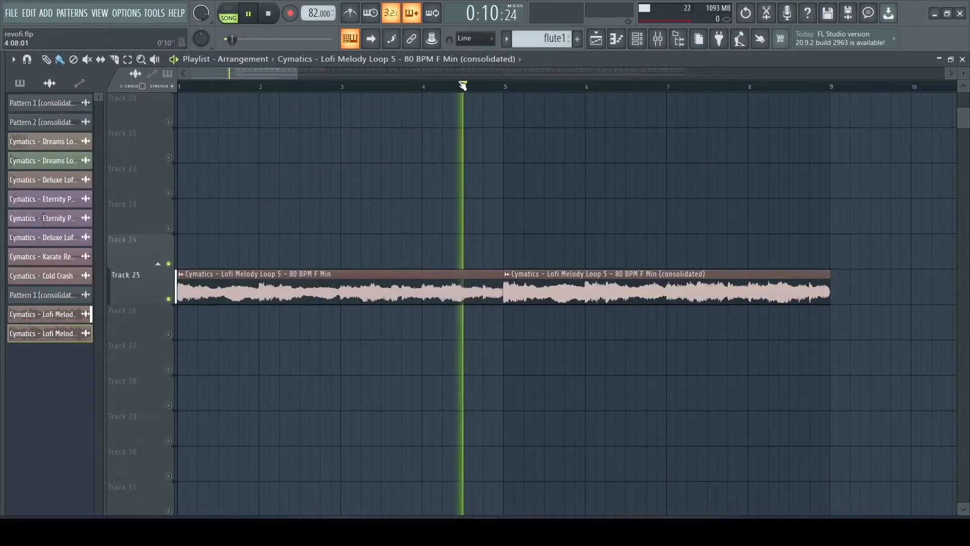
pyautogui.press('space')
pyautogui.press('space')
pyautogui.click(805, 86)
pyautogui.press('space')
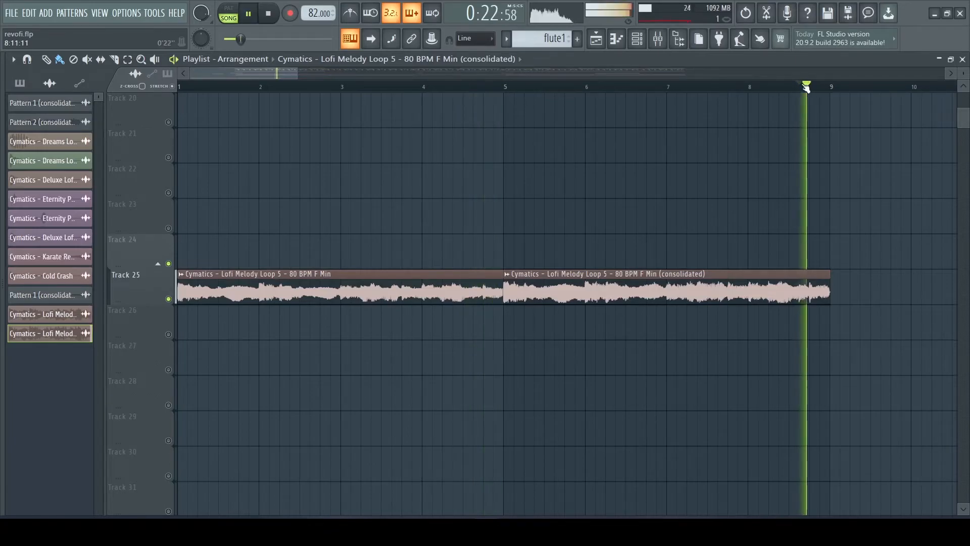
pyautogui.press('space')
# Add Fruity Parametric EQ 2 to the first effect slot of Insert 26 and load its Radio preset.
pyautogui.press('F9')
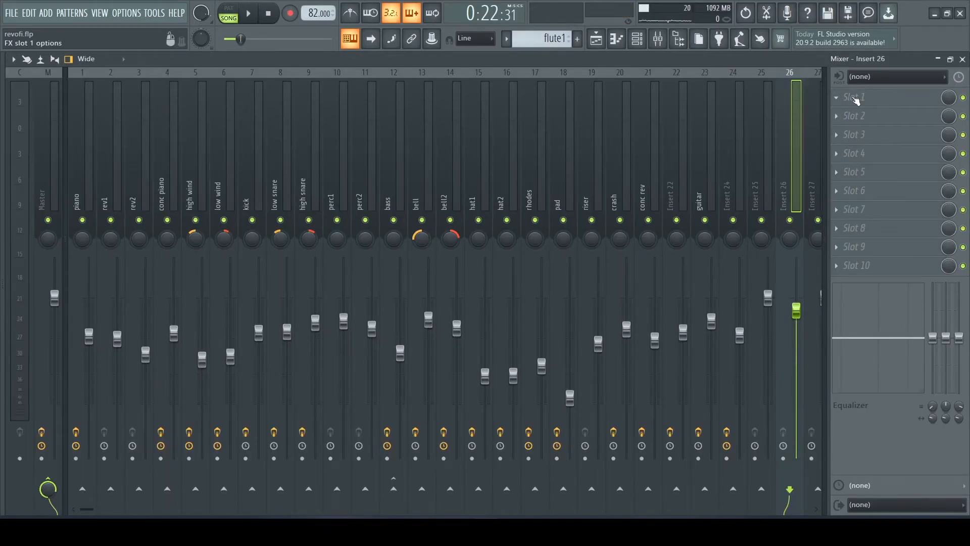
pyautogui.click(854, 98)
pyautogui.click(701, 212)
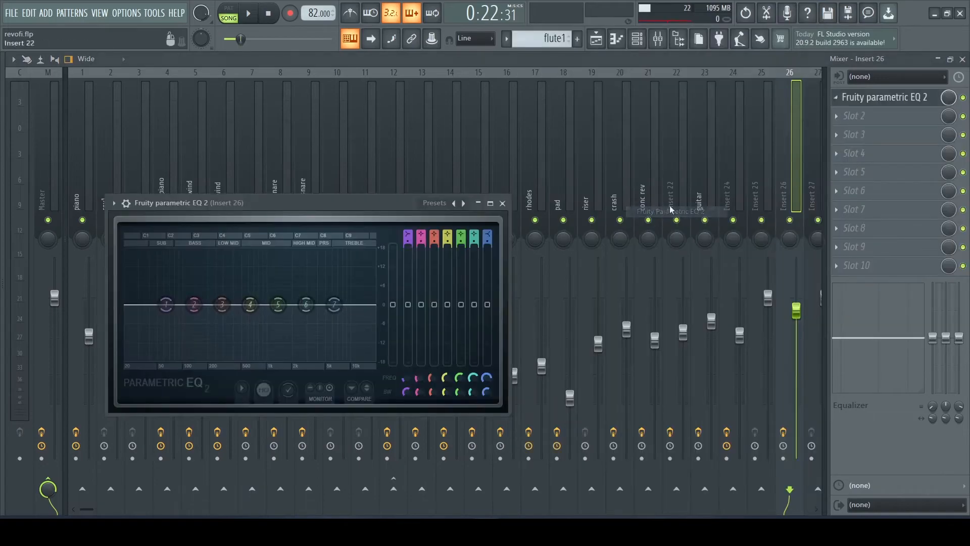
pyautogui.click(436, 203)
pyautogui.click(474, 324)
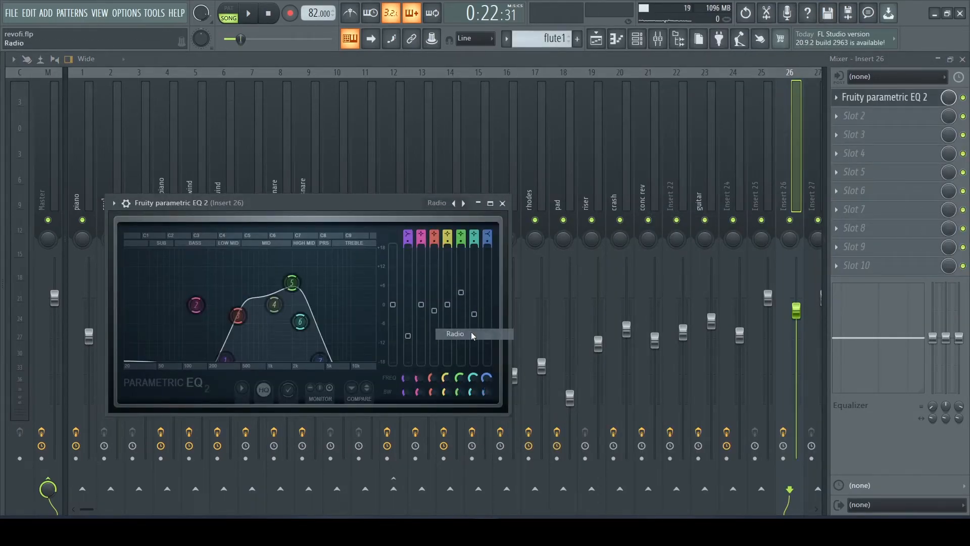
# Compare the original and consolidated melody clips on Track 25 by playing the arrangement from near bar 3 and bar 7.
pyautogui.click(596, 39)
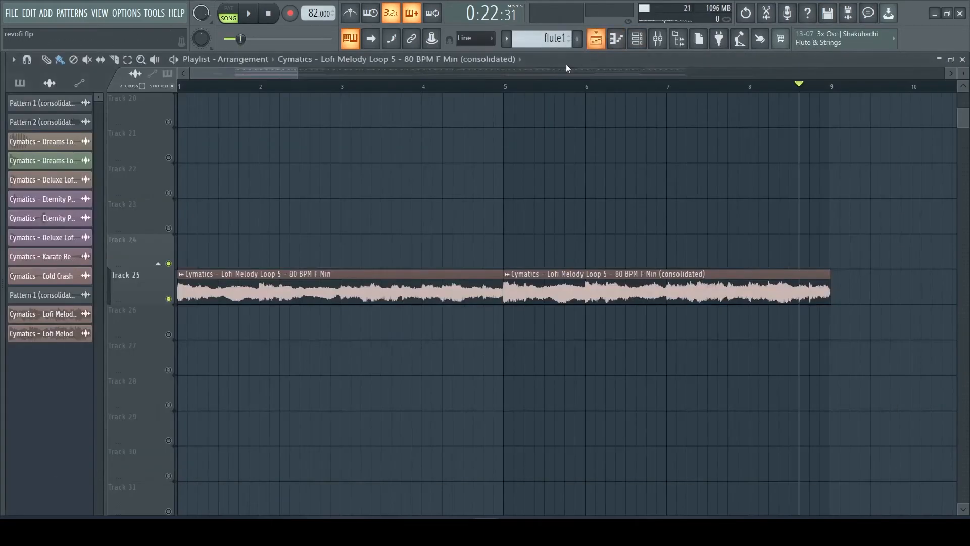
pyautogui.click(340, 88)
pyautogui.press('space')
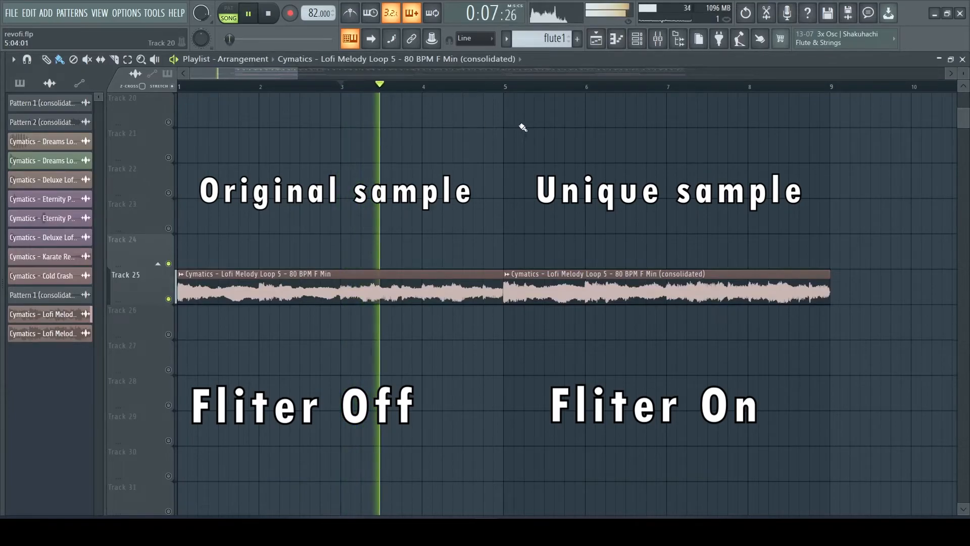
pyautogui.press('space')
pyautogui.press('space')
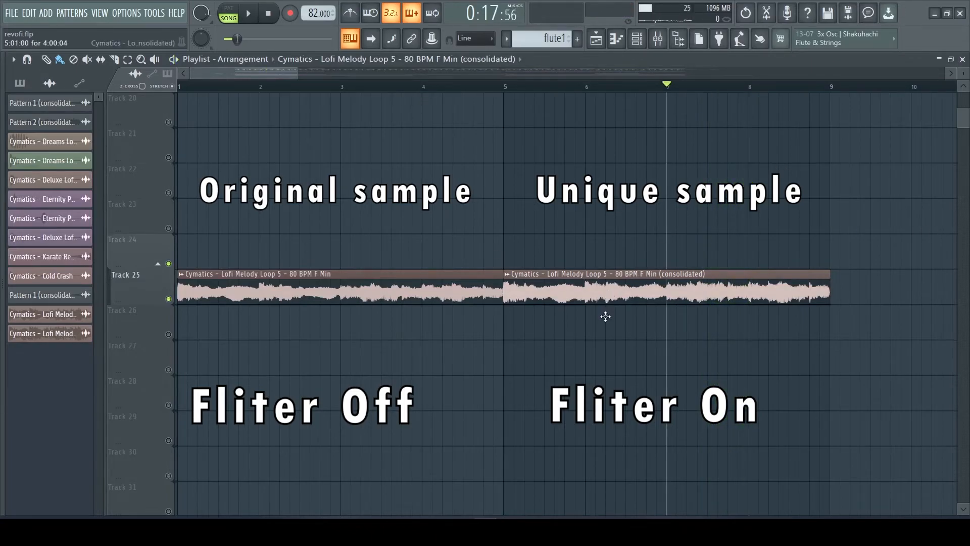
pyautogui.click(335, 87)
pyautogui.press('space')
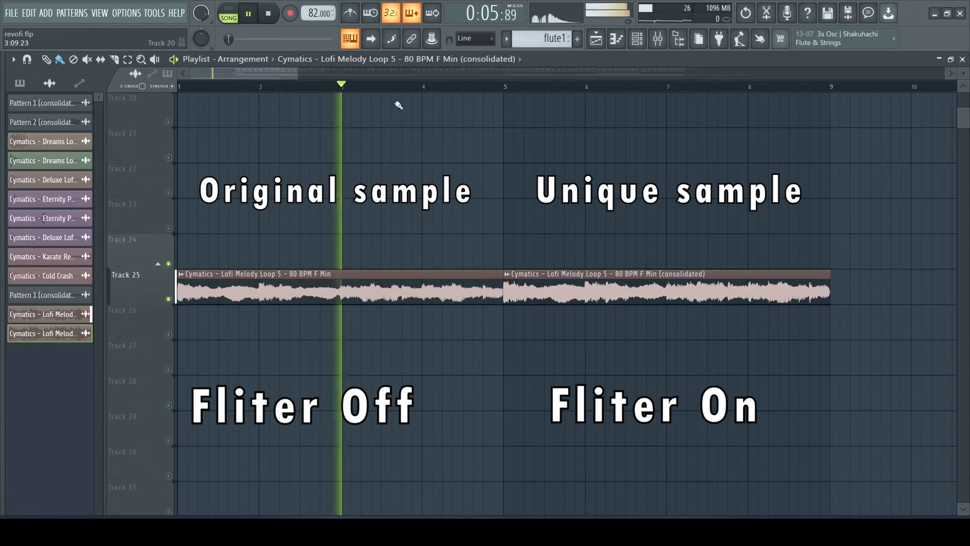
pyautogui.click(669, 86)
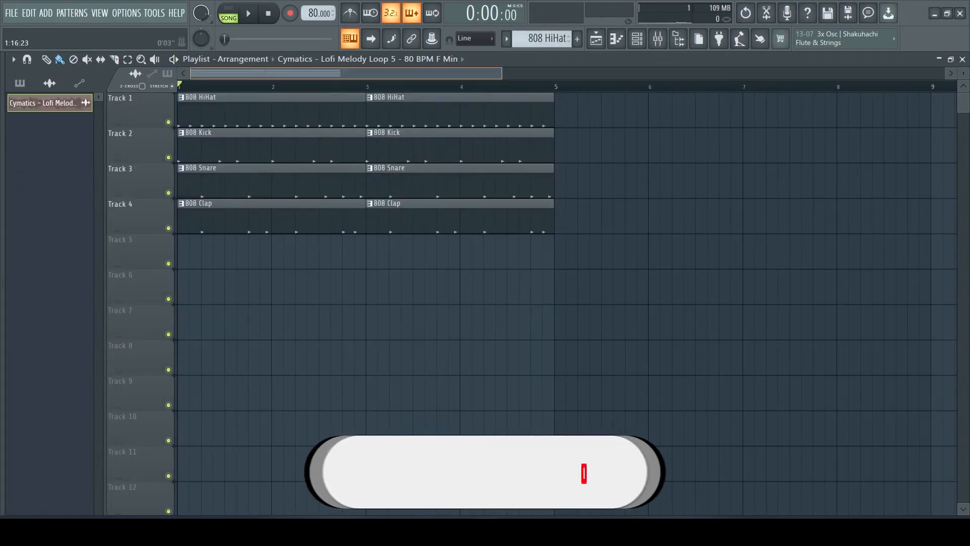
# Play the 808 drum arrangement and watch its track levels in the mixer.
pyautogui.press('space')
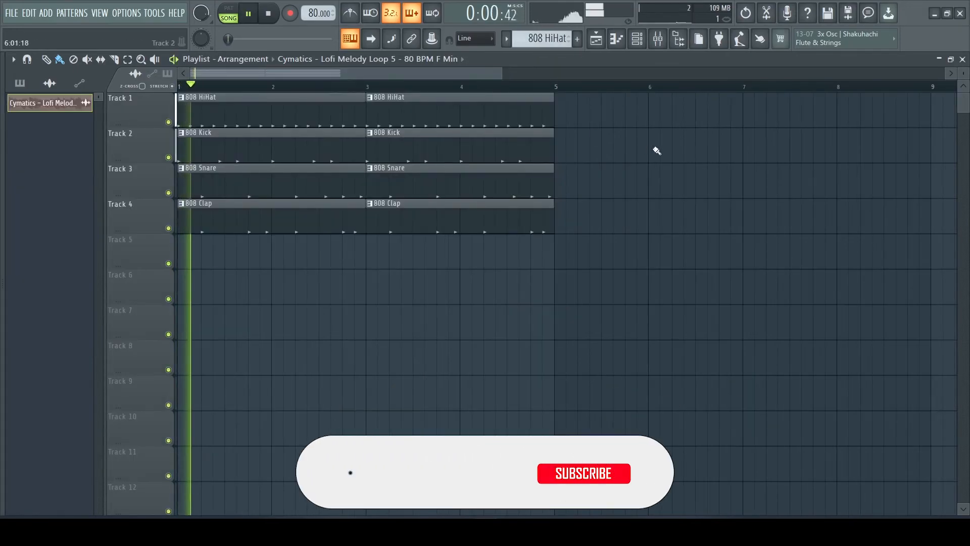
pyautogui.click(658, 41)
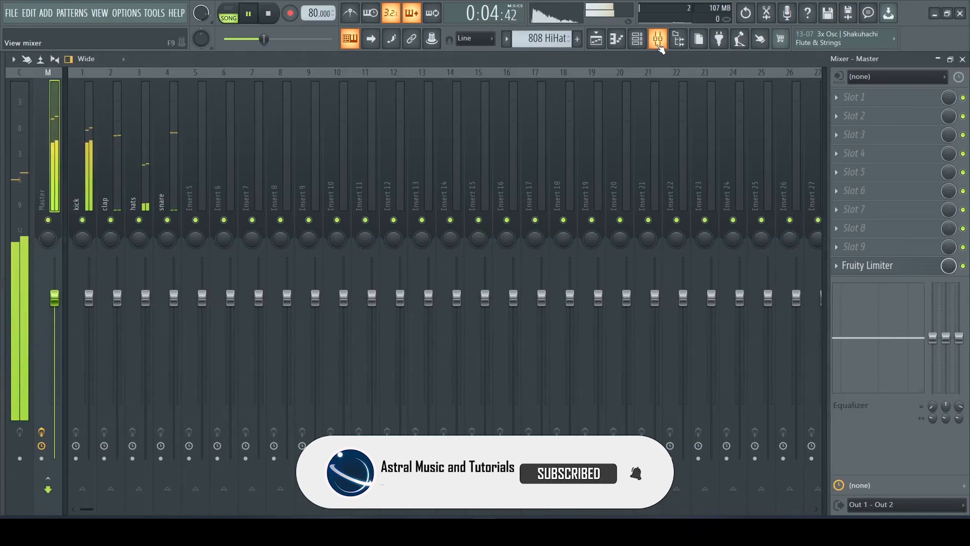
pyautogui.press('space')
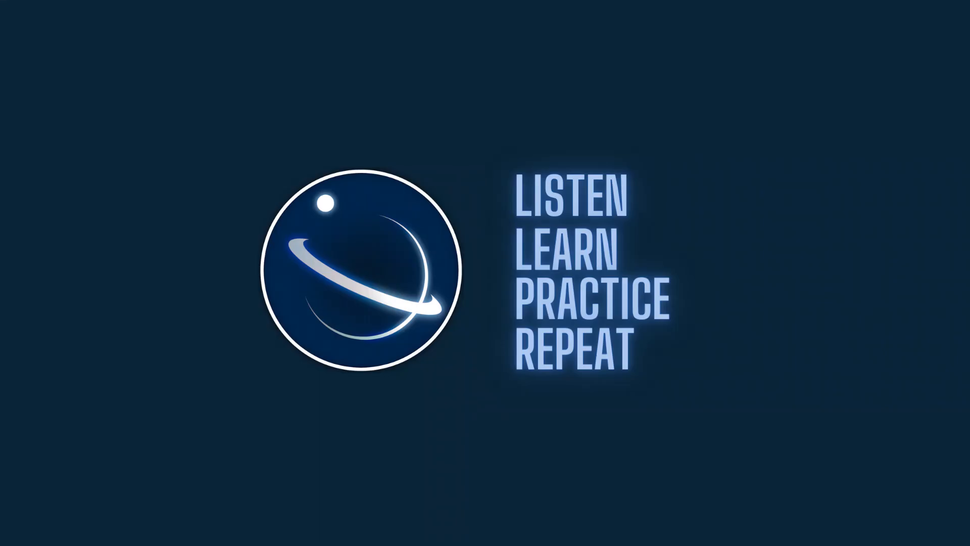